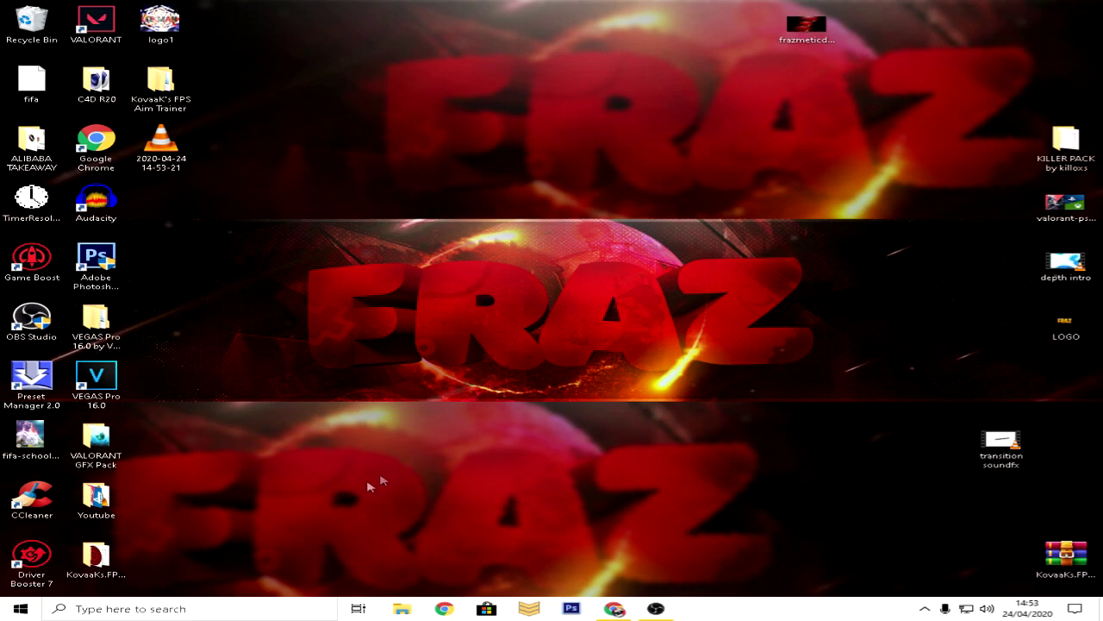
Open the Windows Temp folder by running "temp" from the Run dialog.
key(super)
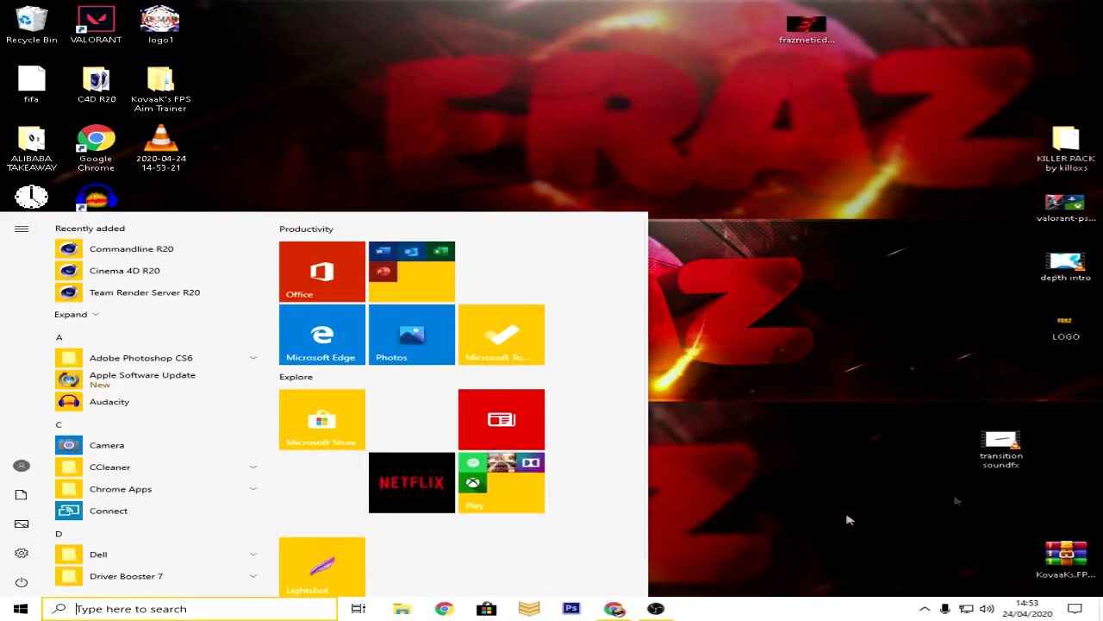
click(823, 473)
key(super+r)
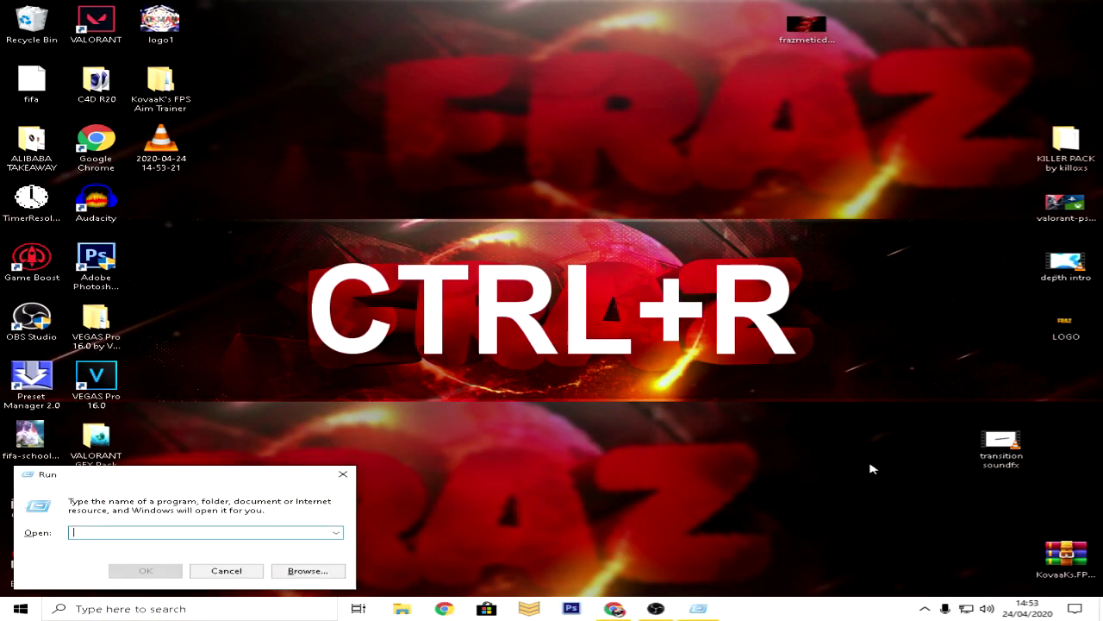
text(temp)
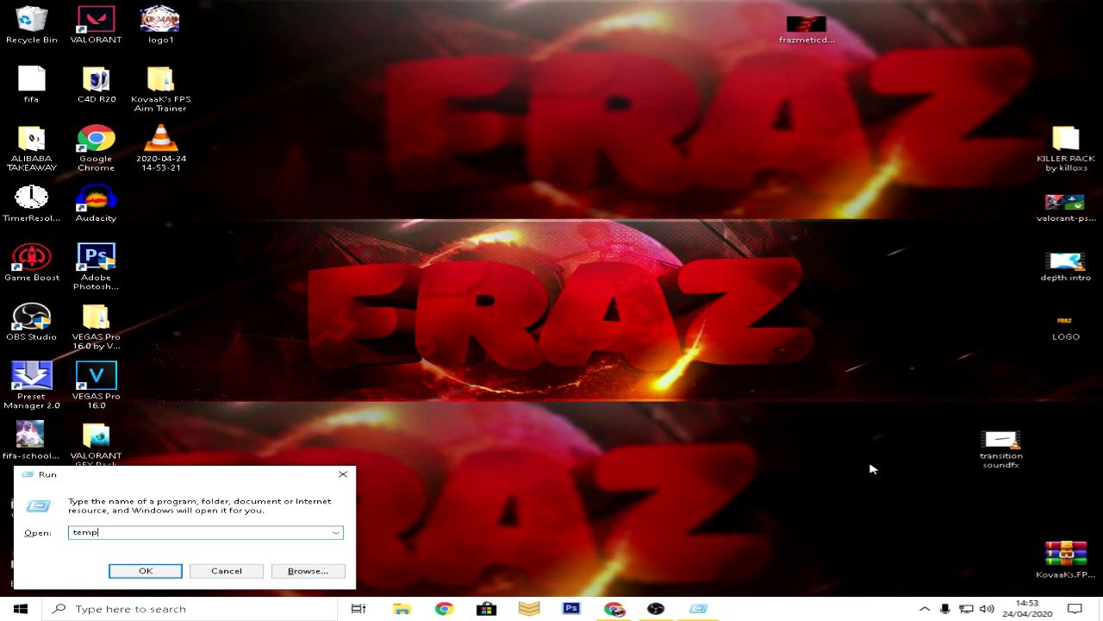
key(Return)
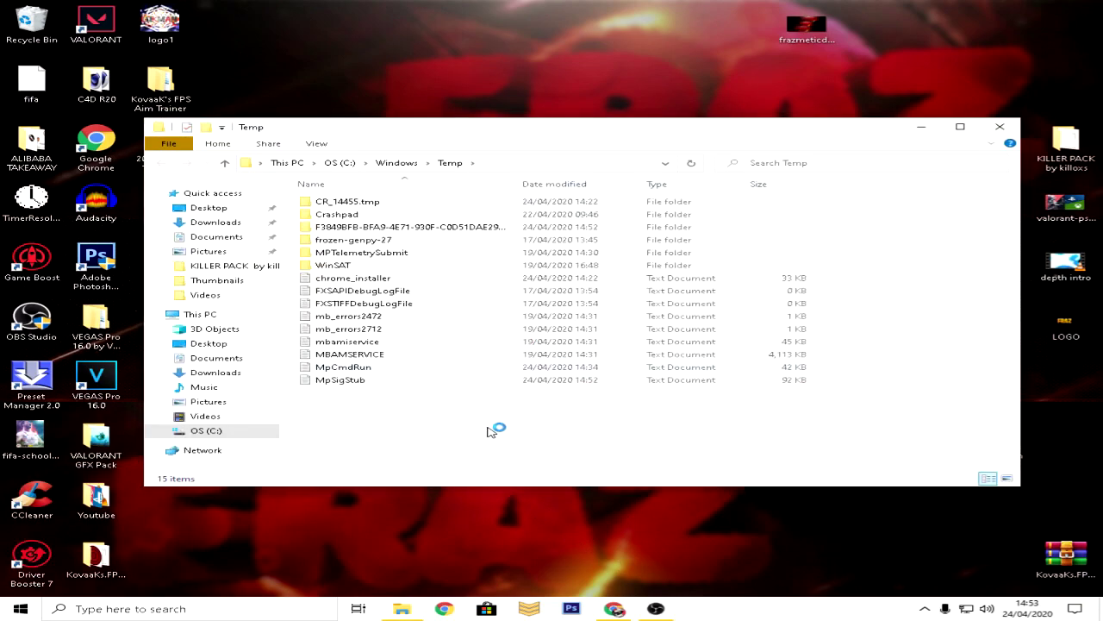
Permanently delete all items in the Temp folder, granting administrator permission for the deletion.
drag(487, 427, 468, 192)
drag(593, 234, 770, 366)
key(shift+Delete)
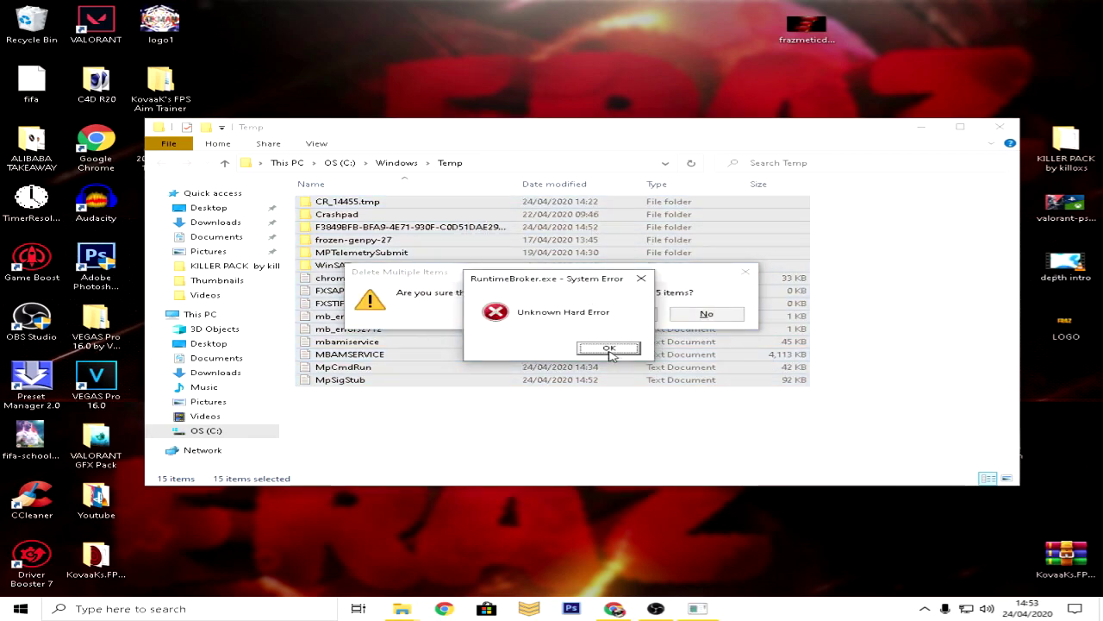
click(609, 350)
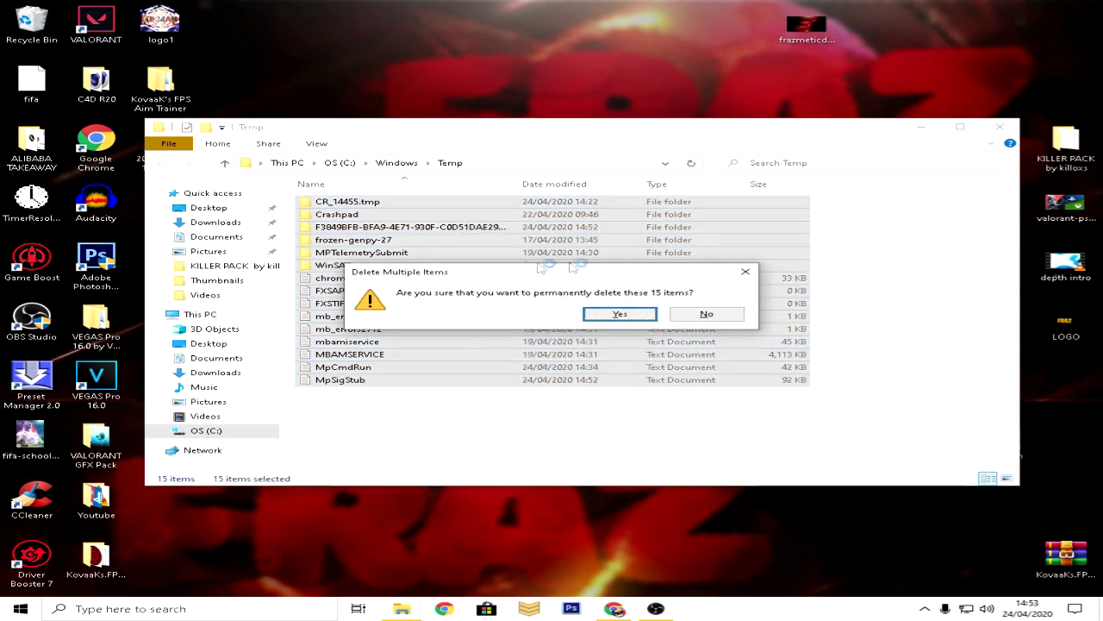
click(639, 313)
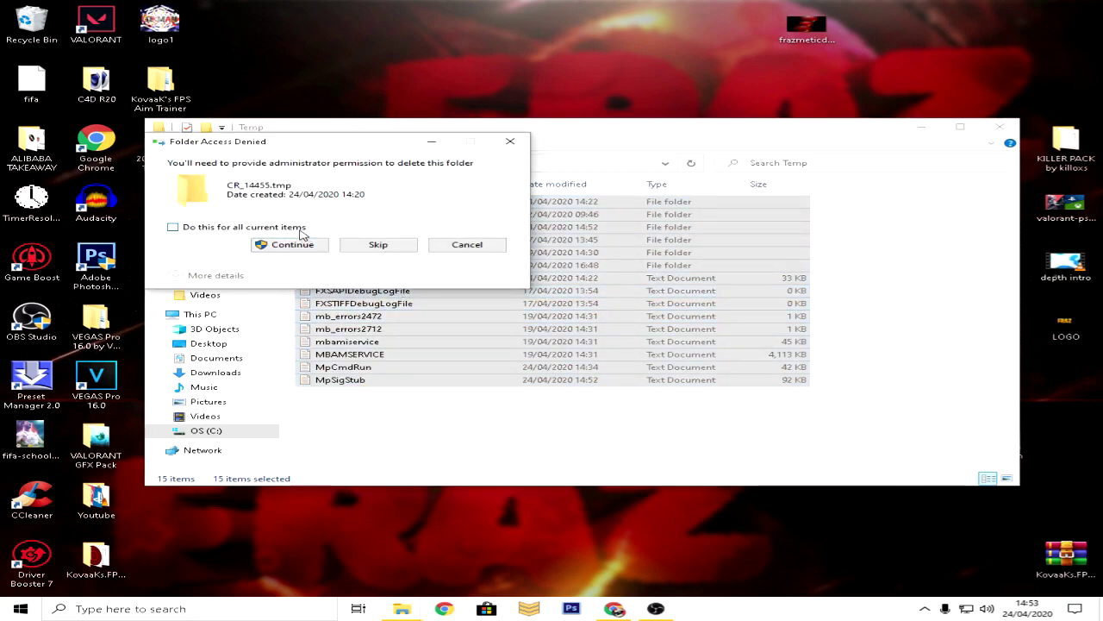
click(293, 244)
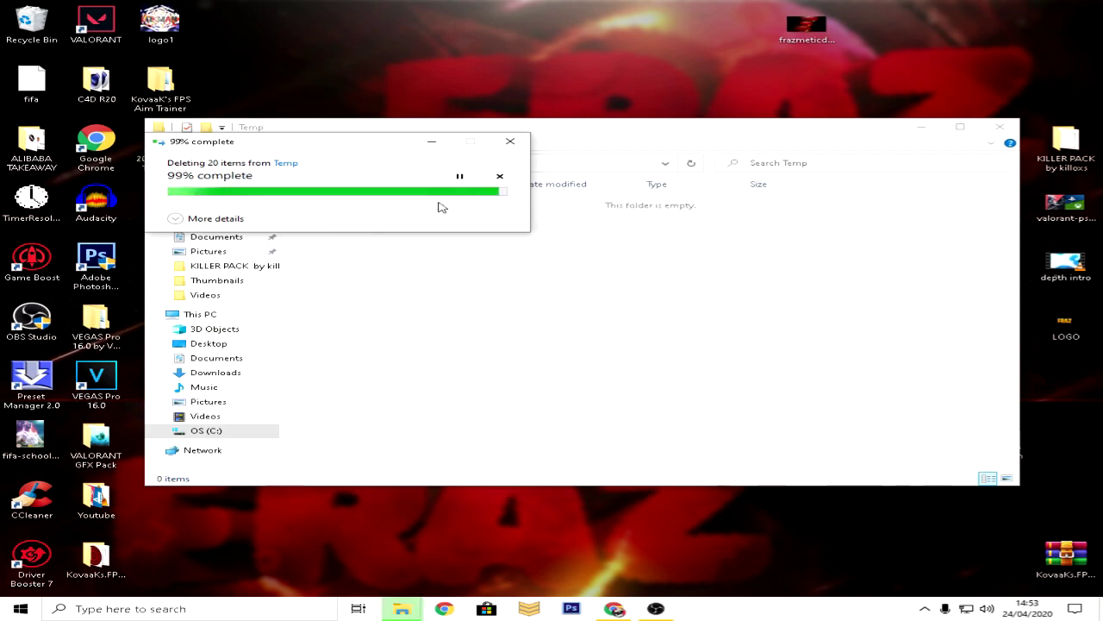
Close the Temp folder window and open the Windows prefetch folder by running "prefetch" from the Run dialog.
click(1017, 129)
key(super+r)
text(prefet)
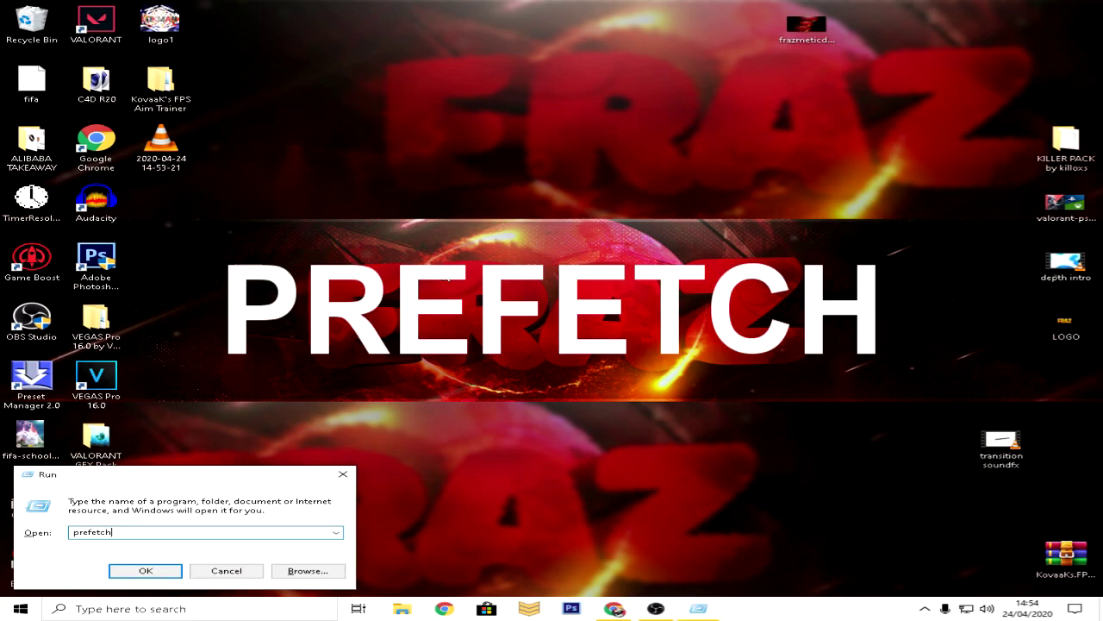
key(Return)
key(Return)
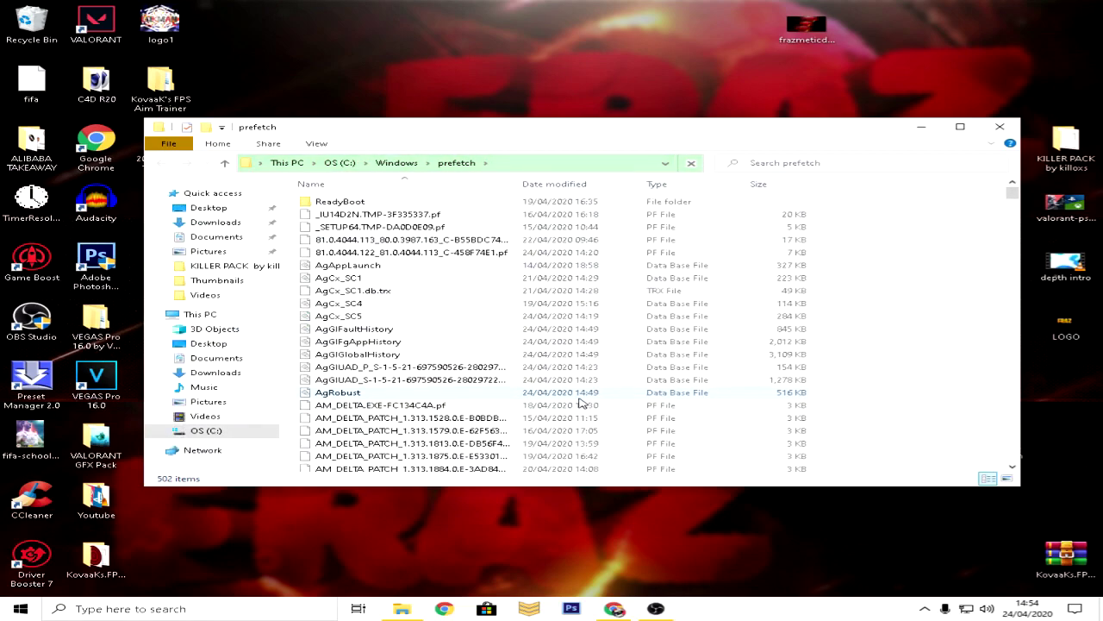
Permanently delete all items in the prefetch folder, leaving out files that are in use, and close the folder window.
click(586, 393)
key(ctrl+a)
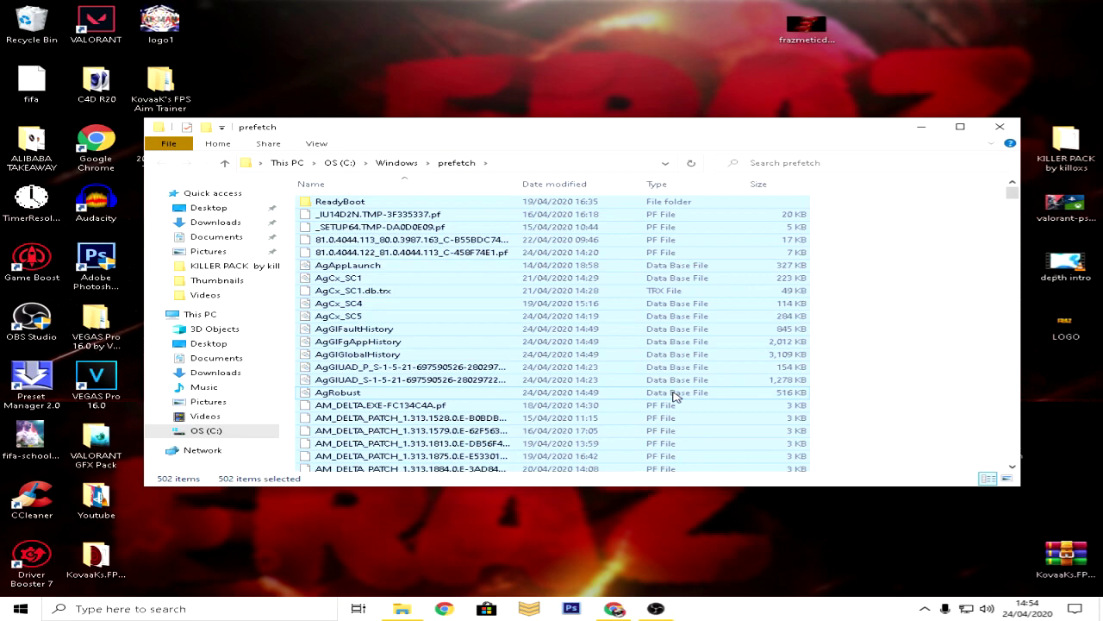
key(shift+Delete)
key(Return)
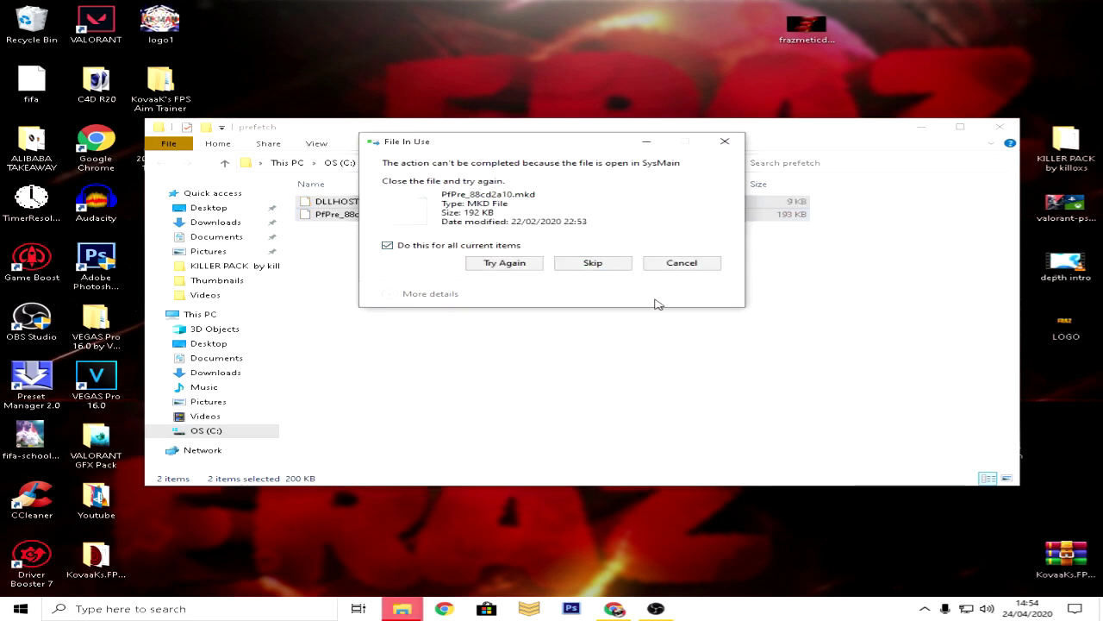
key(Return)
click(468, 337)
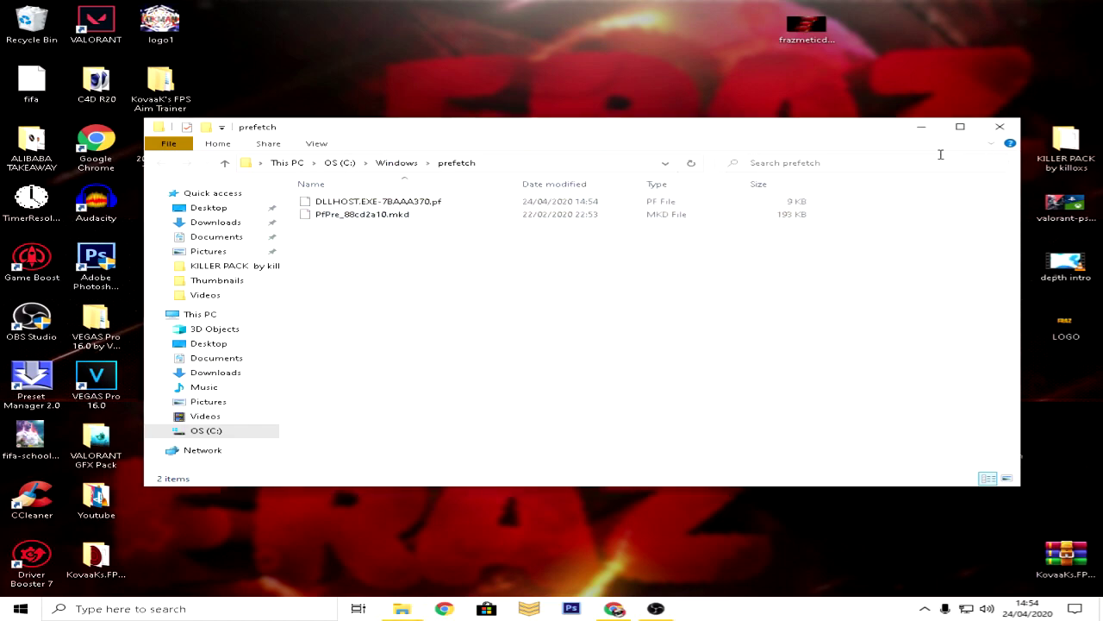
click(1000, 126)
right_click(638, 238)
click(689, 271)
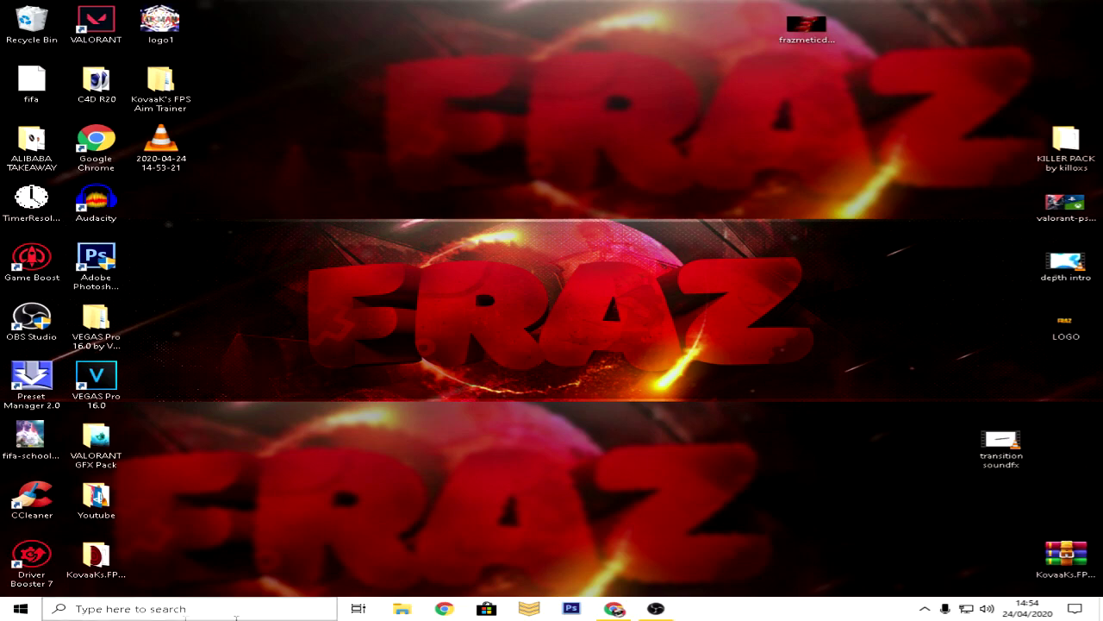
Open Windows Settings, search for "graphic", open the Graphics settings page and close the stray Device Manager window.
click(22, 608)
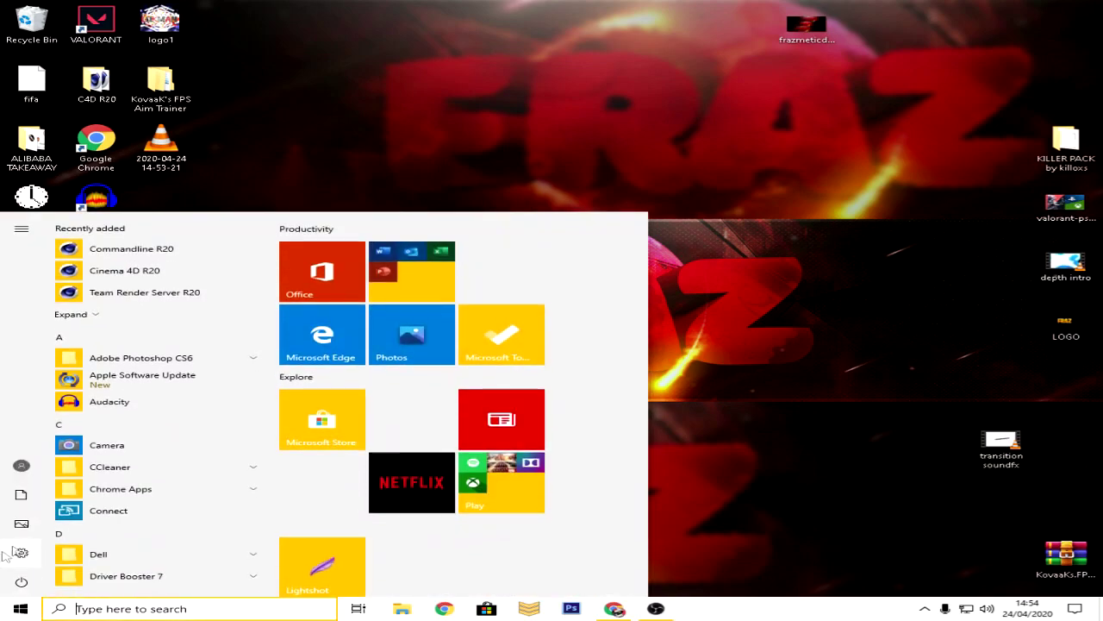
mouse_move(7, 556)
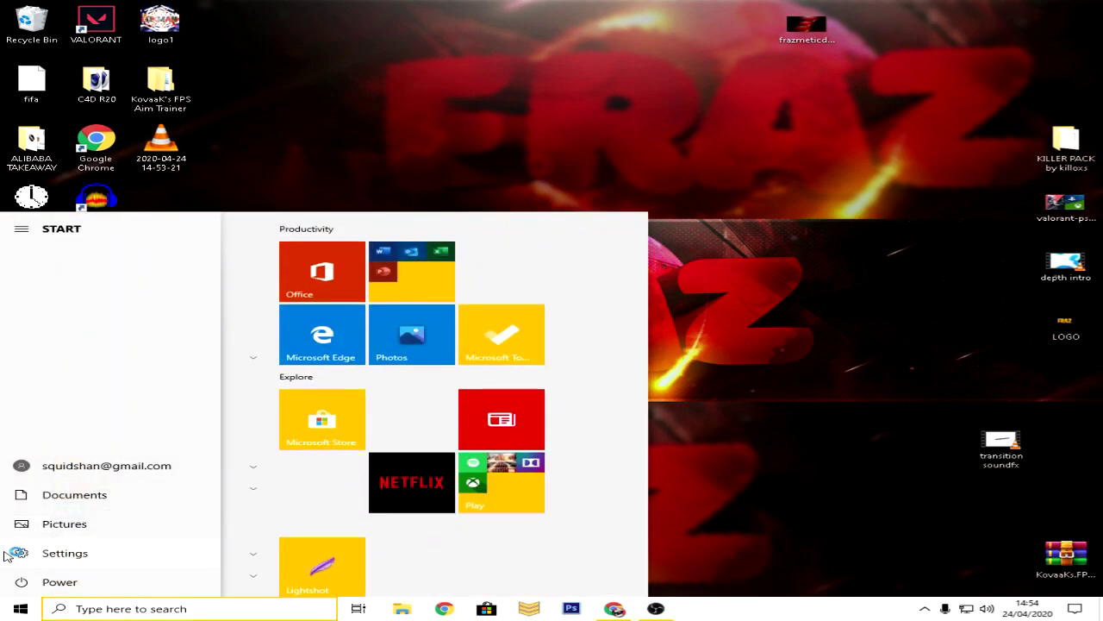
click(9, 555)
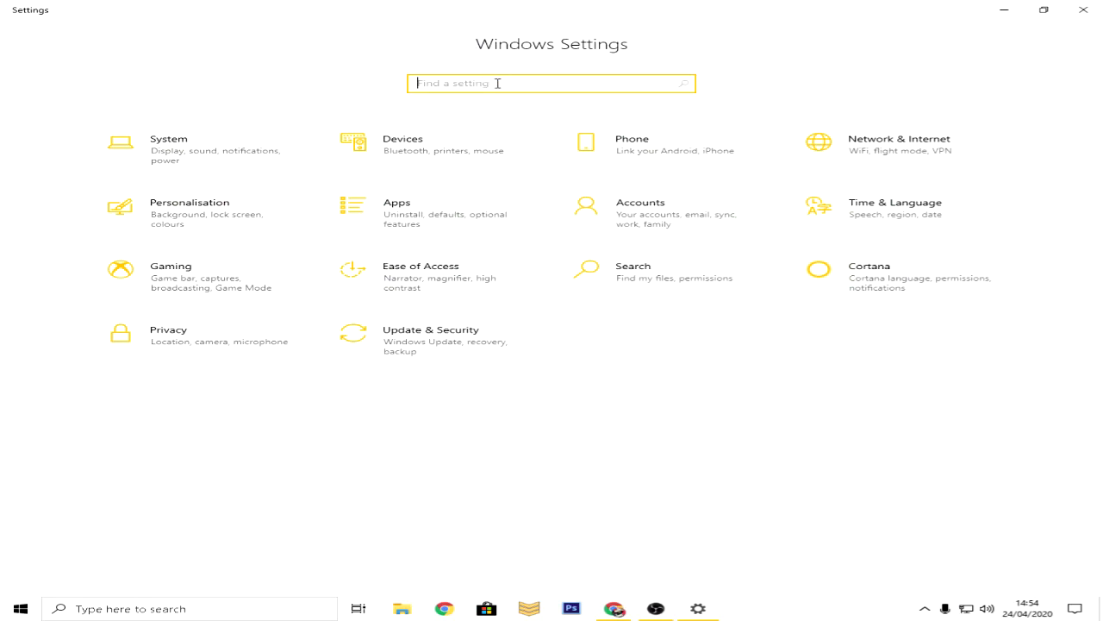
text(graphic)
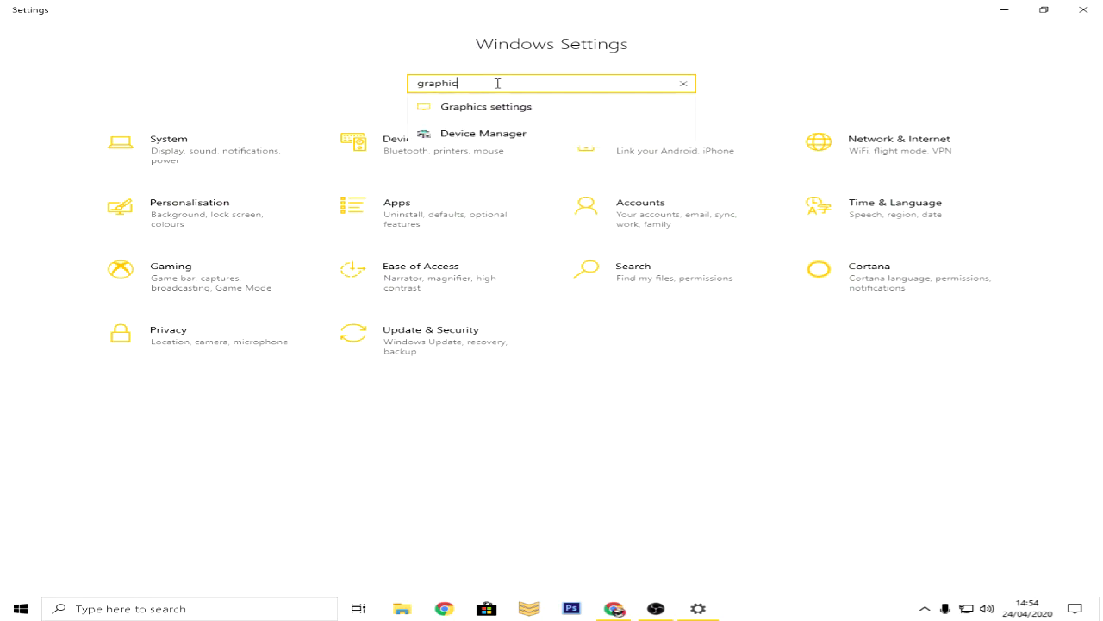
click(458, 132)
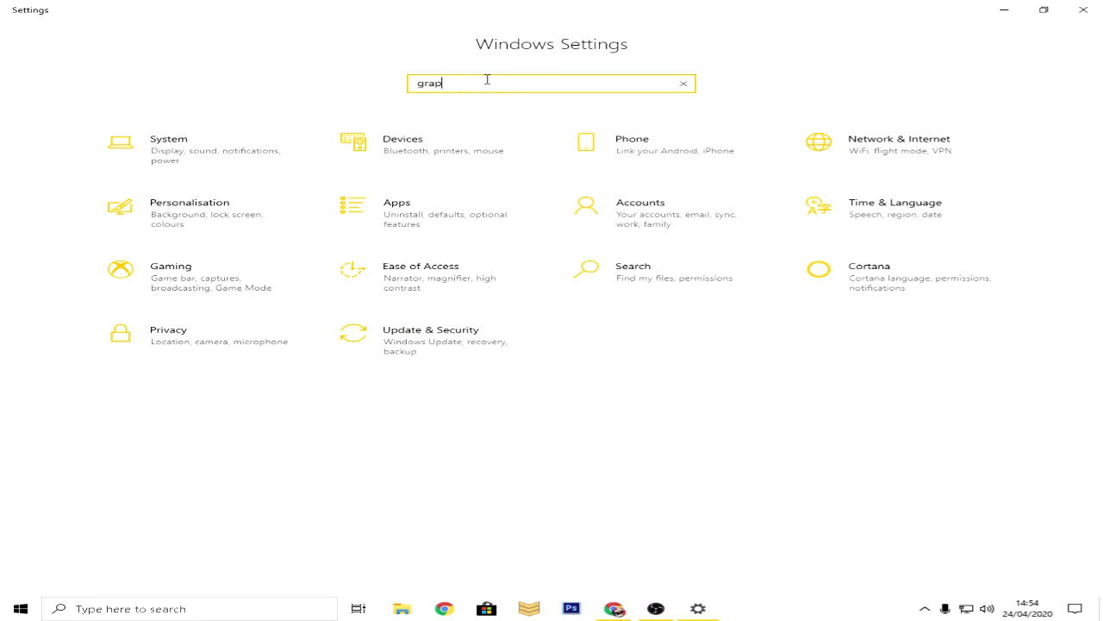
text(hic)
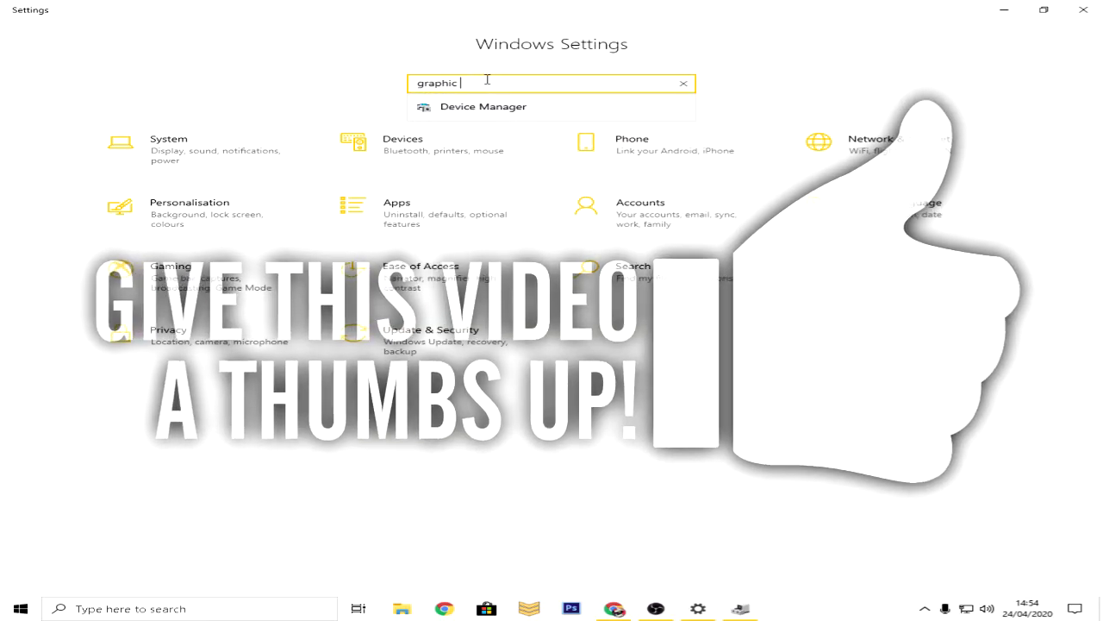
key(BackSpace)
click(510, 106)
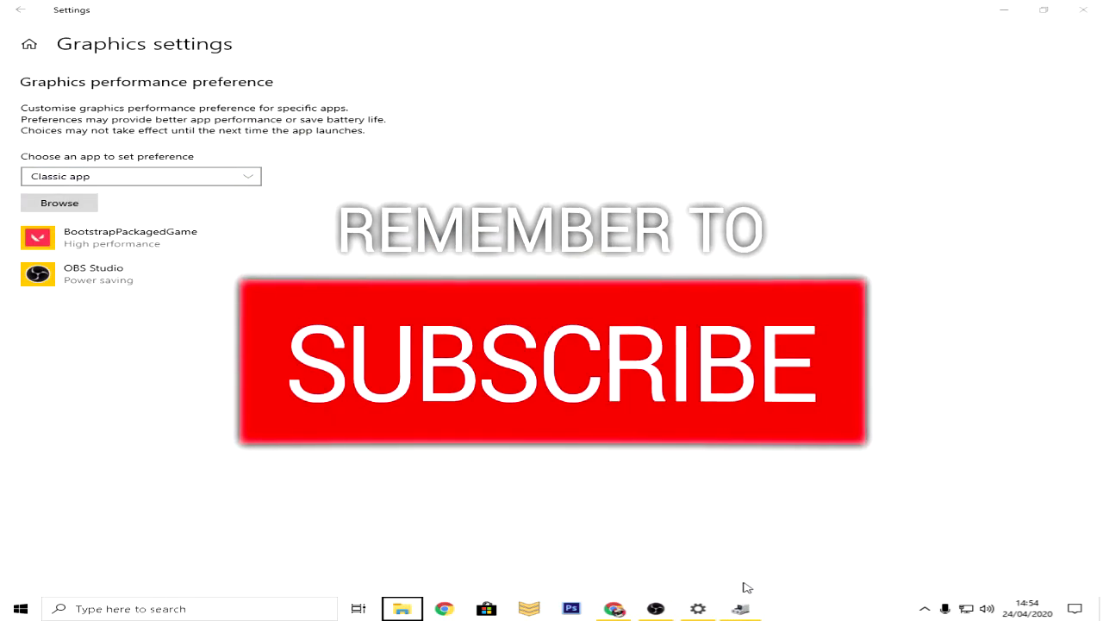
right_click(743, 610)
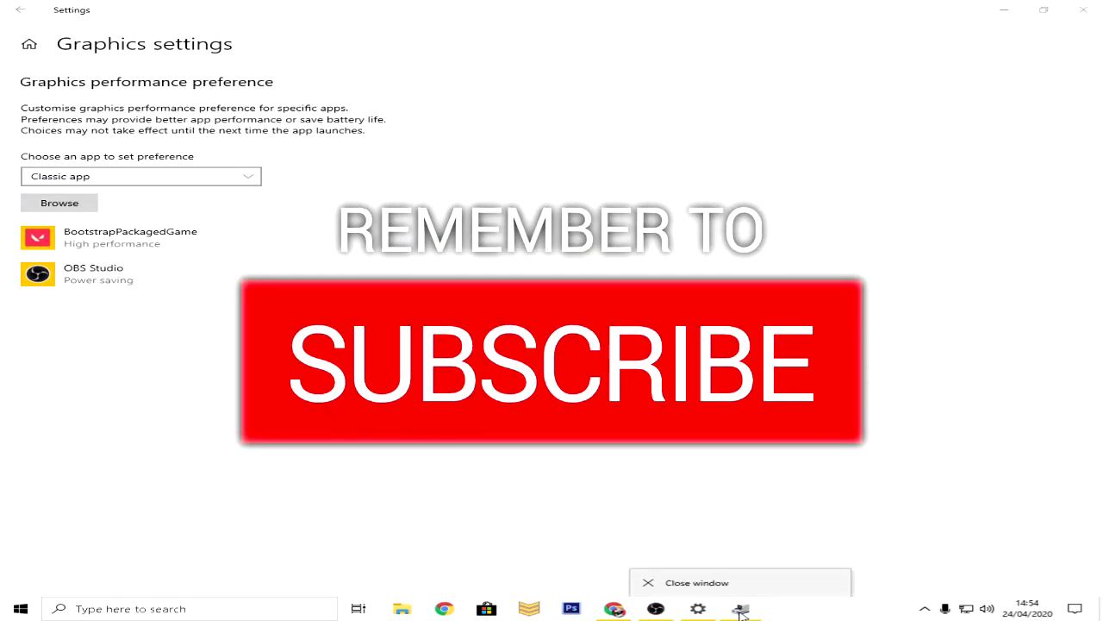
click(728, 593)
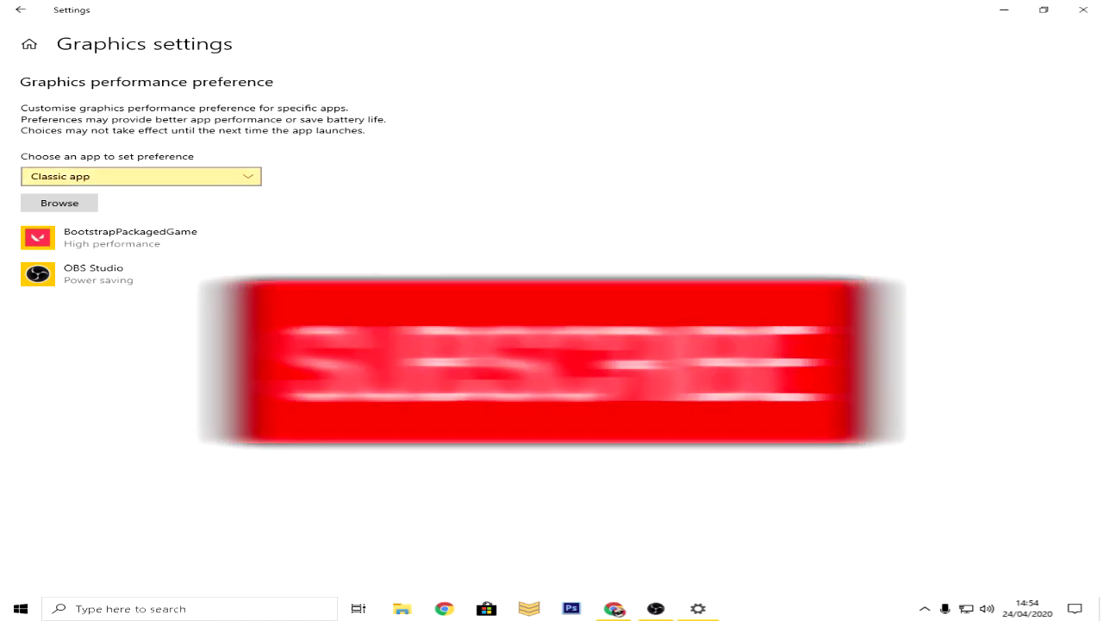
Add the VALORANT application from C:\Riot Games\VALORANT\live as a classic app and save its graphics performance preference.
click(192, 244)
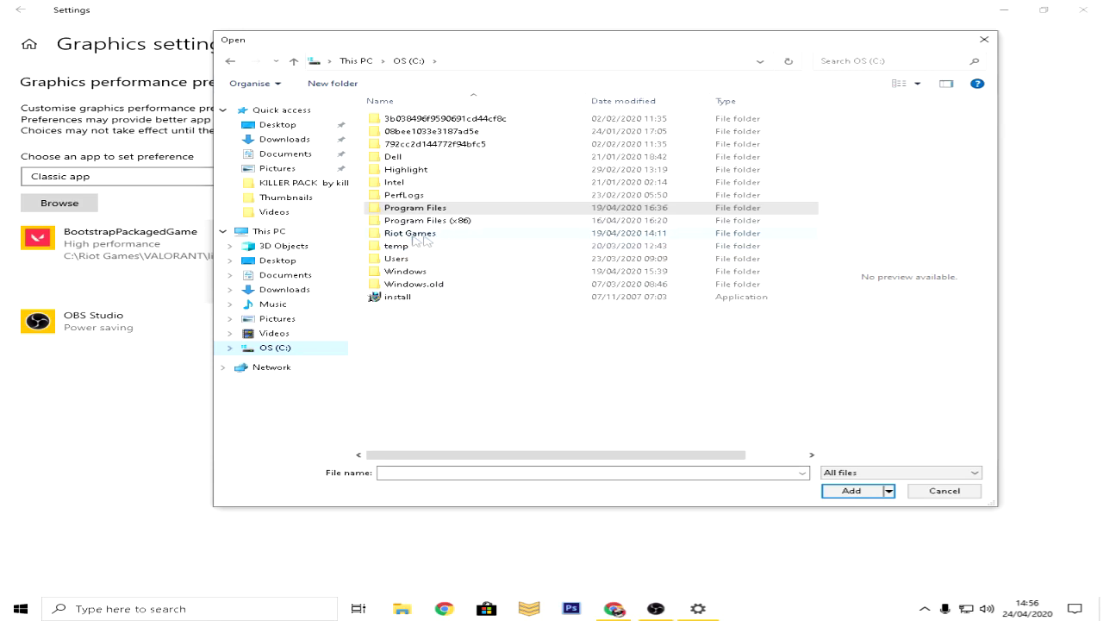
double_click(445, 233)
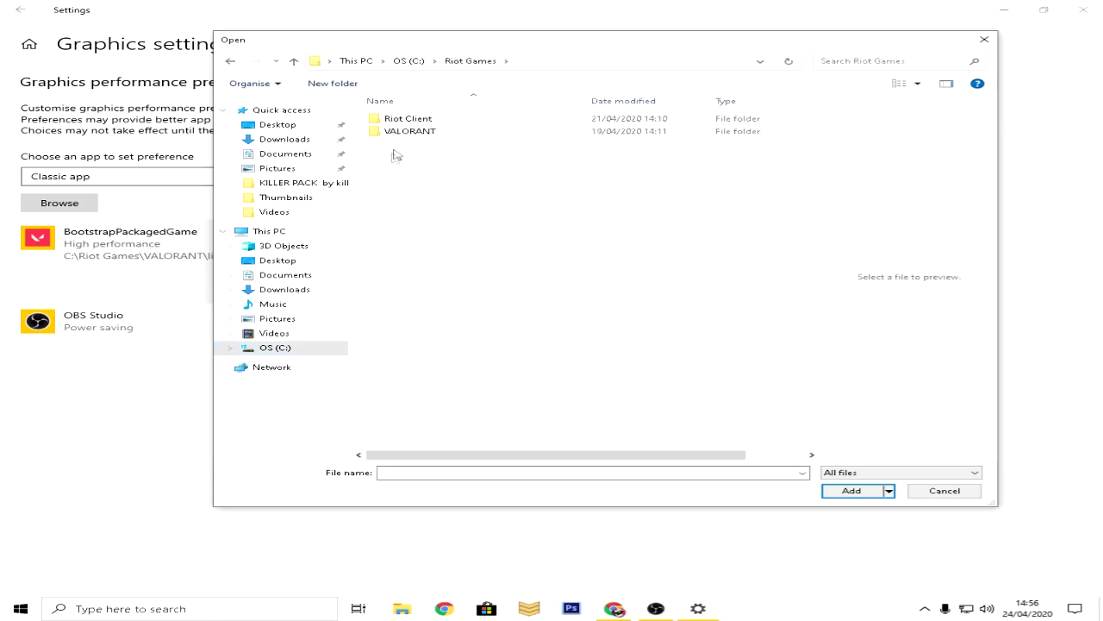
double_click(417, 131)
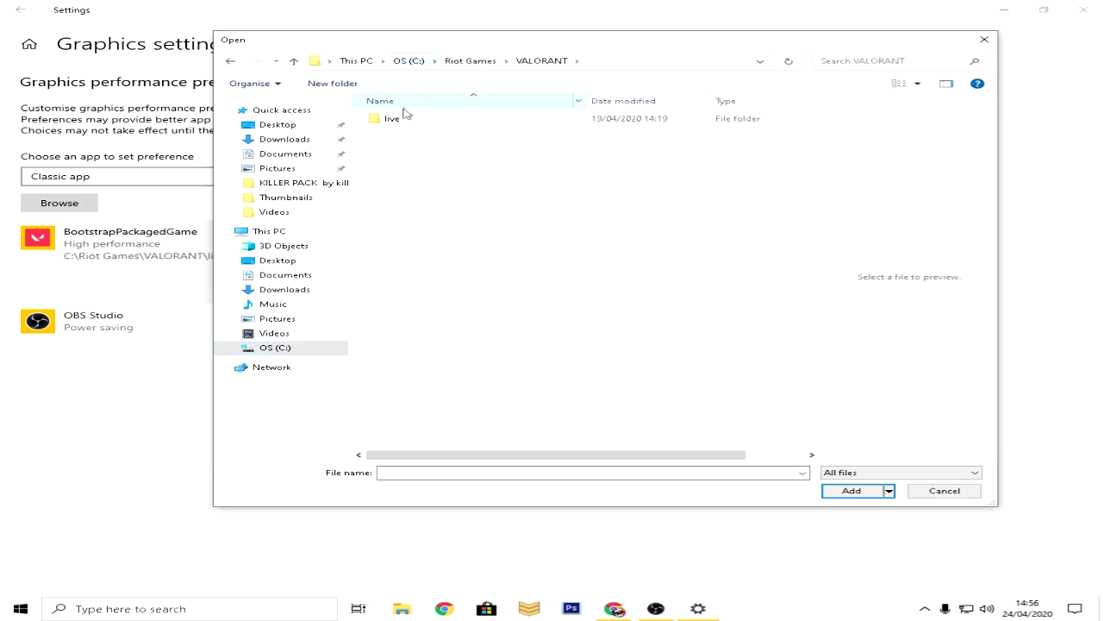
double_click(403, 117)
click(424, 145)
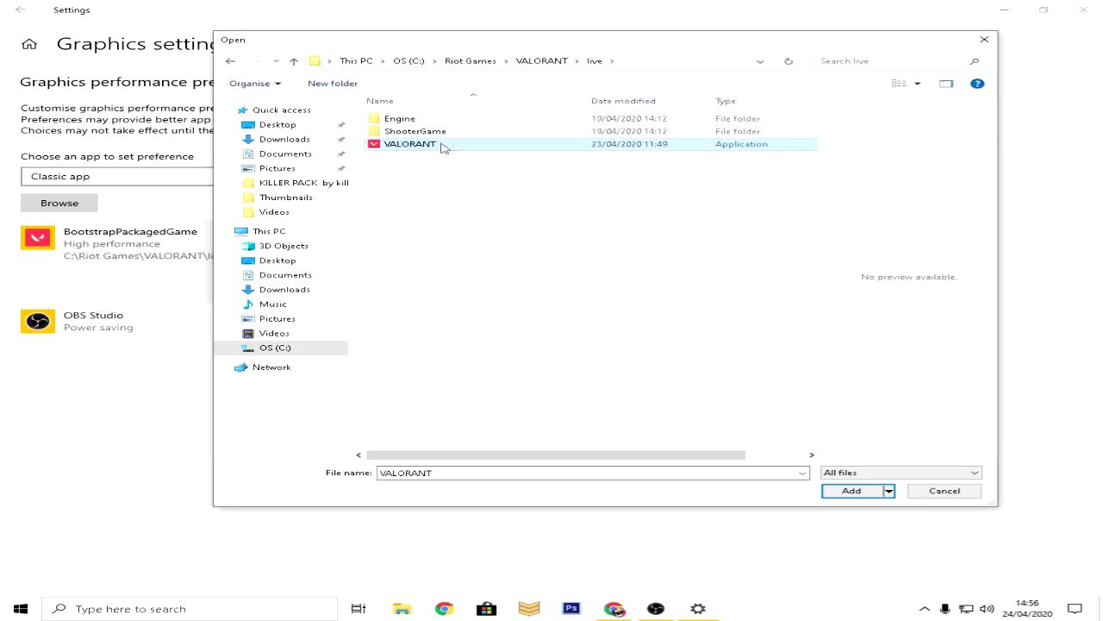
click(843, 491)
click(267, 307)
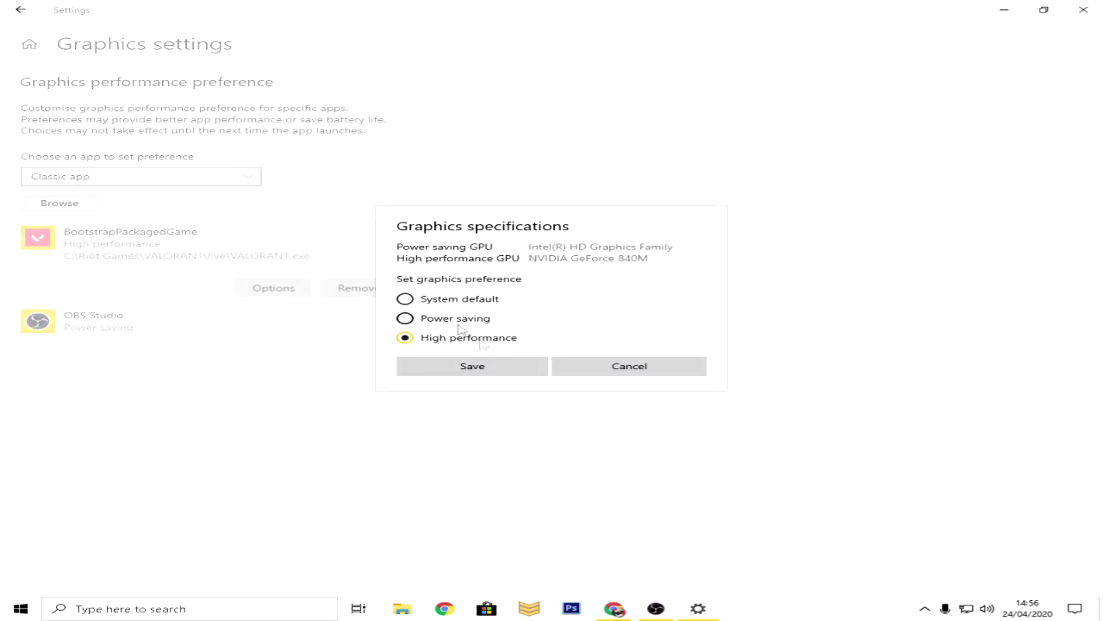
click(461, 369)
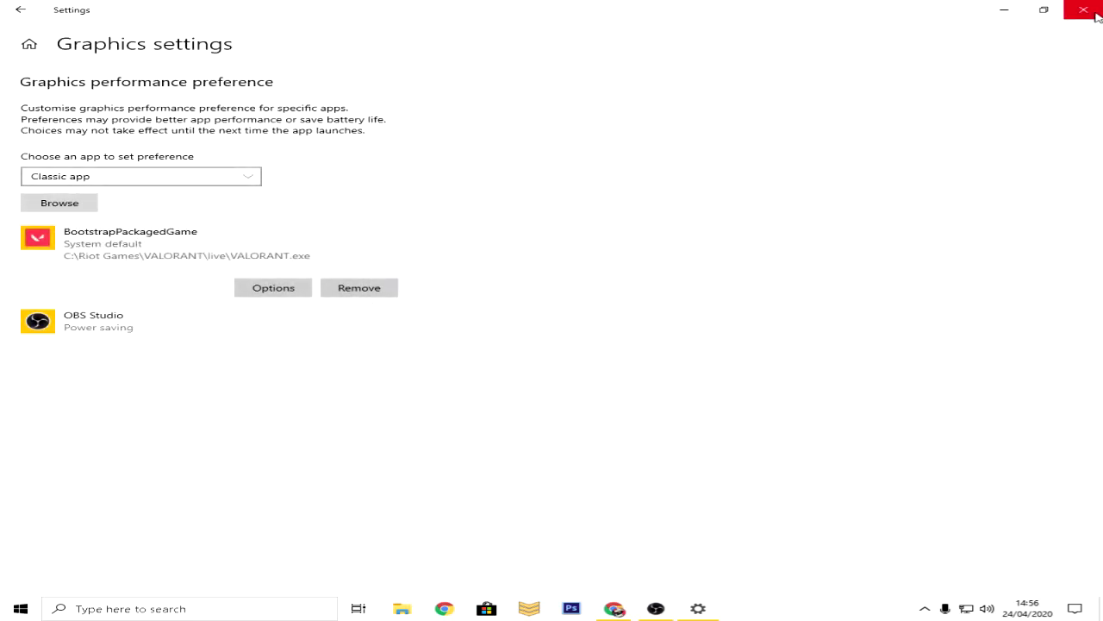
Go to the System settings, look through the app list under Notifications & actions, and open the Focus assist page.
click(23, 12)
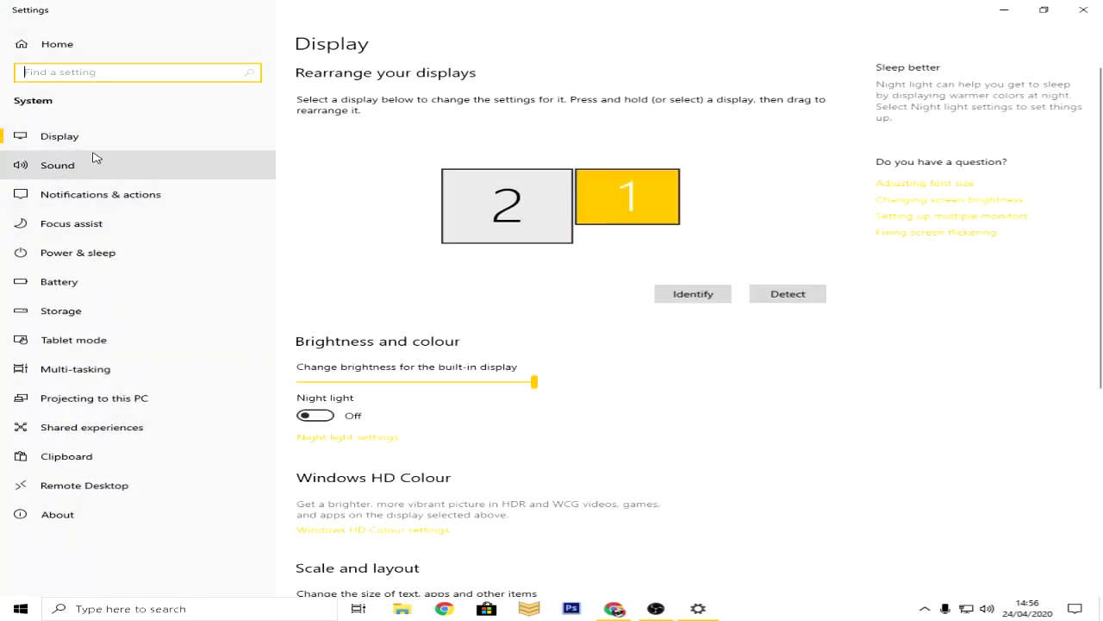
click(47, 45)
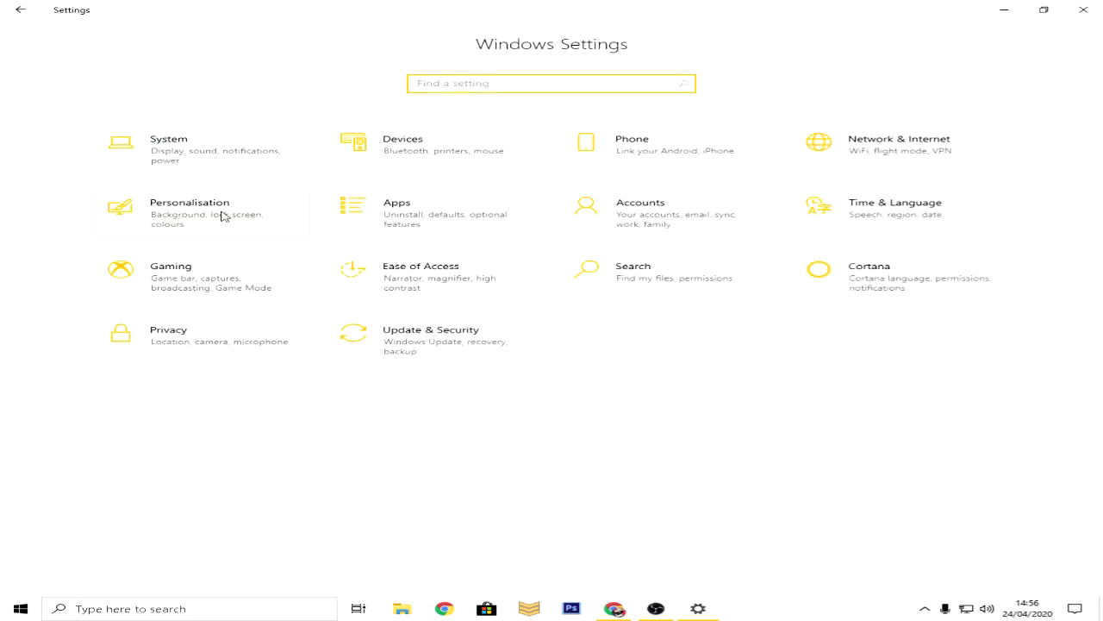
click(233, 168)
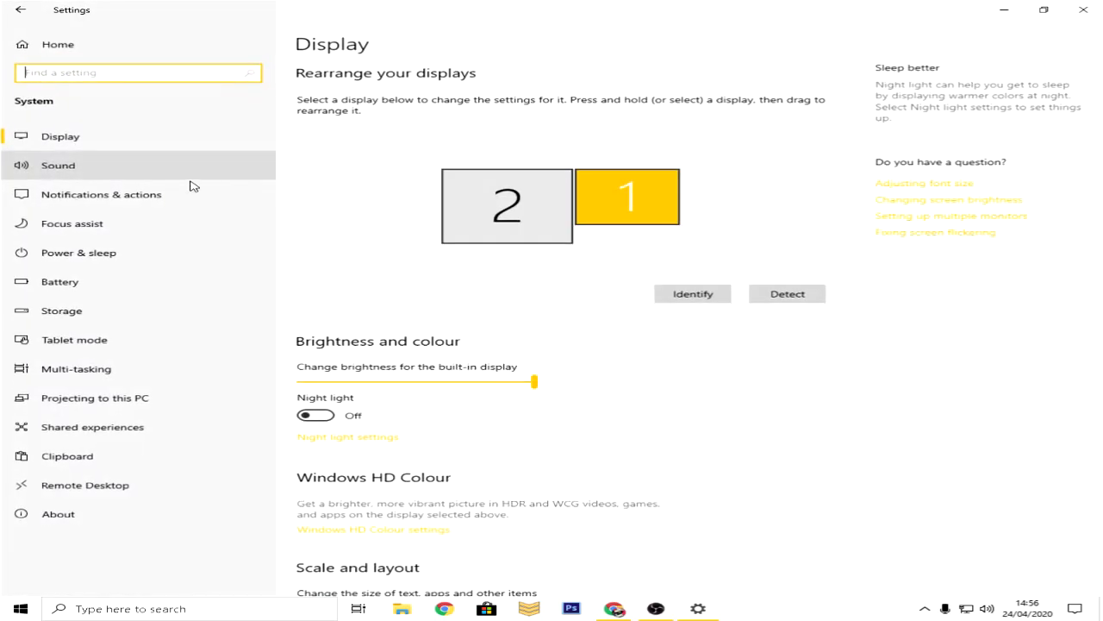
click(103, 202)
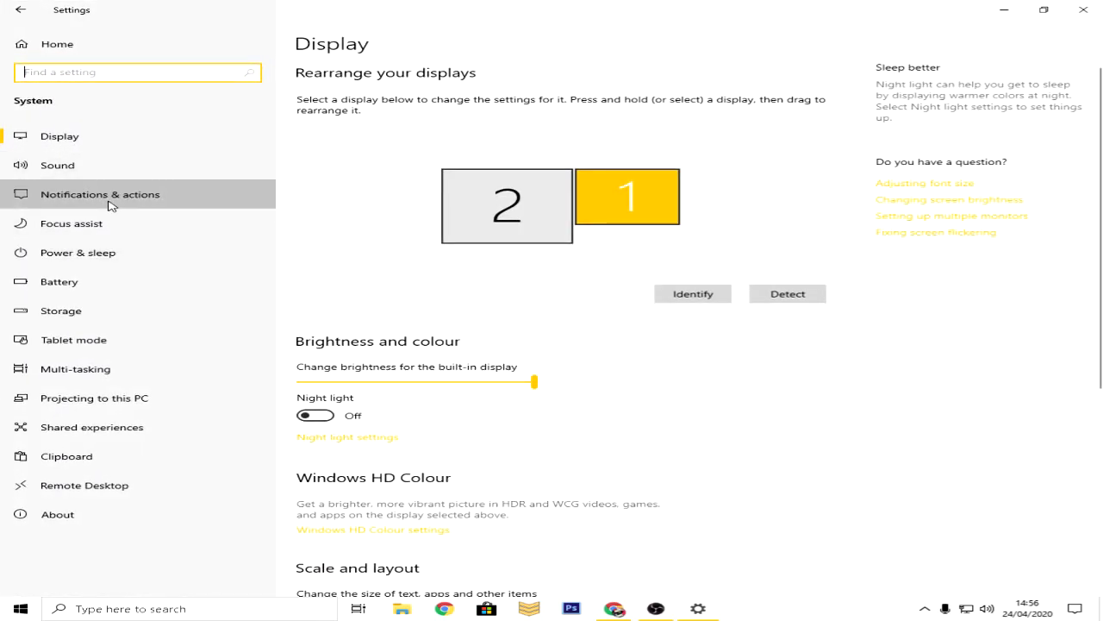
scroll(312, 223, down, 3)
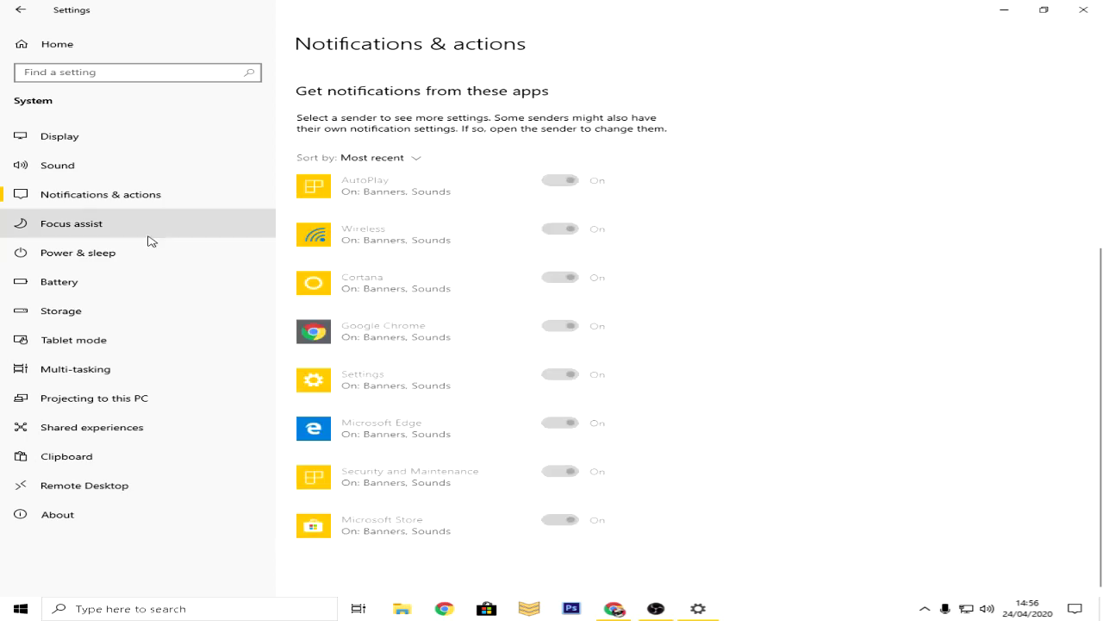
click(148, 235)
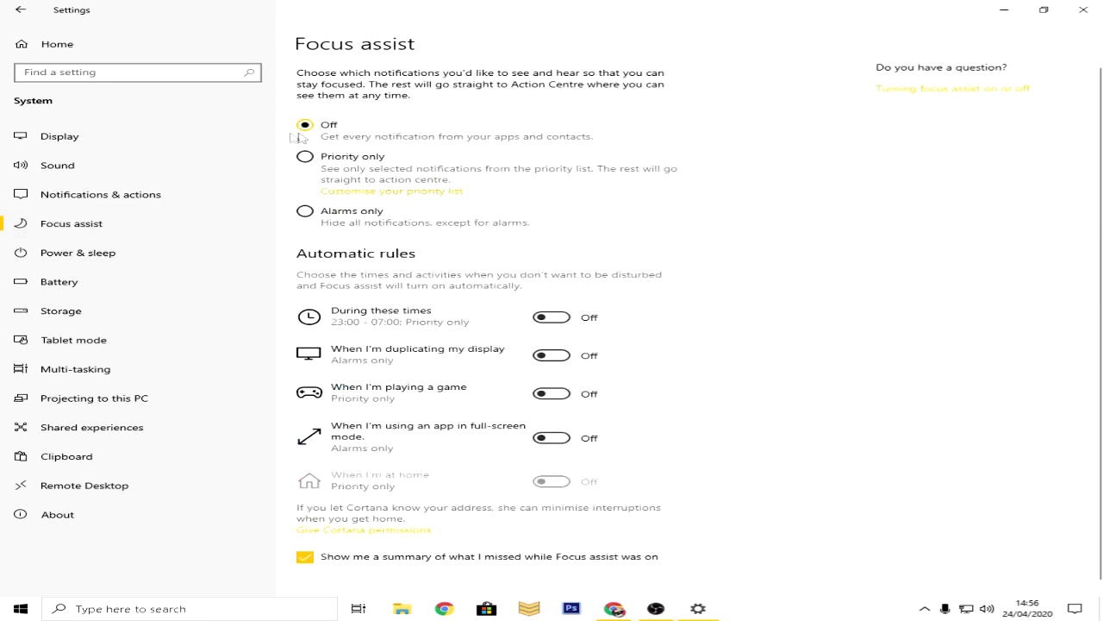
Review the Focus assist and Power & sleep pages, and on the Battery page disable automatic battery saver and lower screen brightness in battery saver.
scroll(517, 379, down, 1)
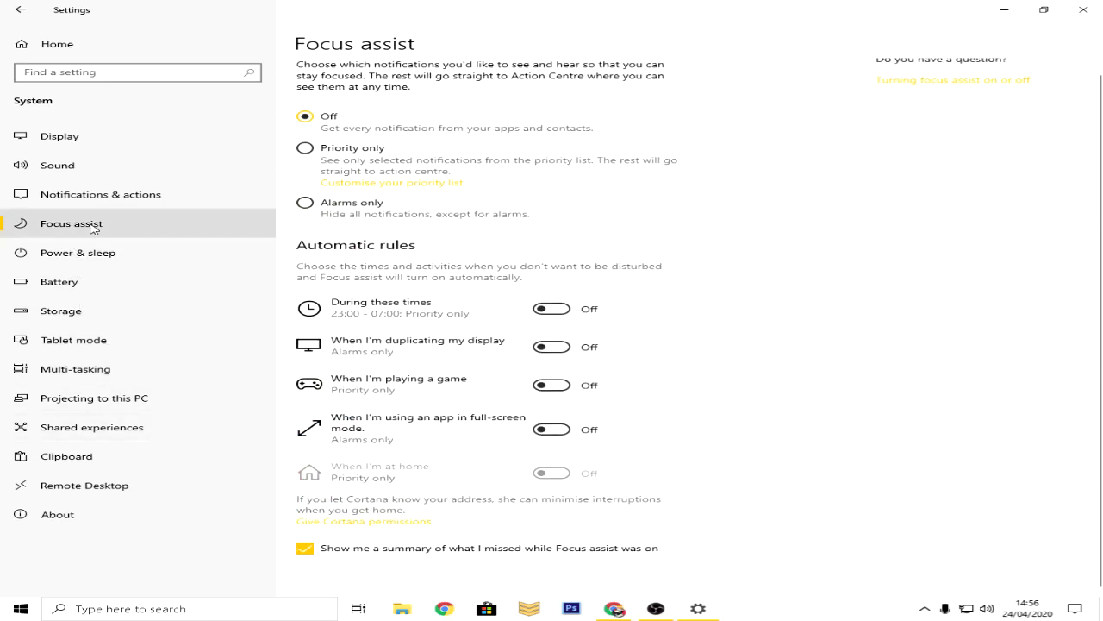
click(81, 251)
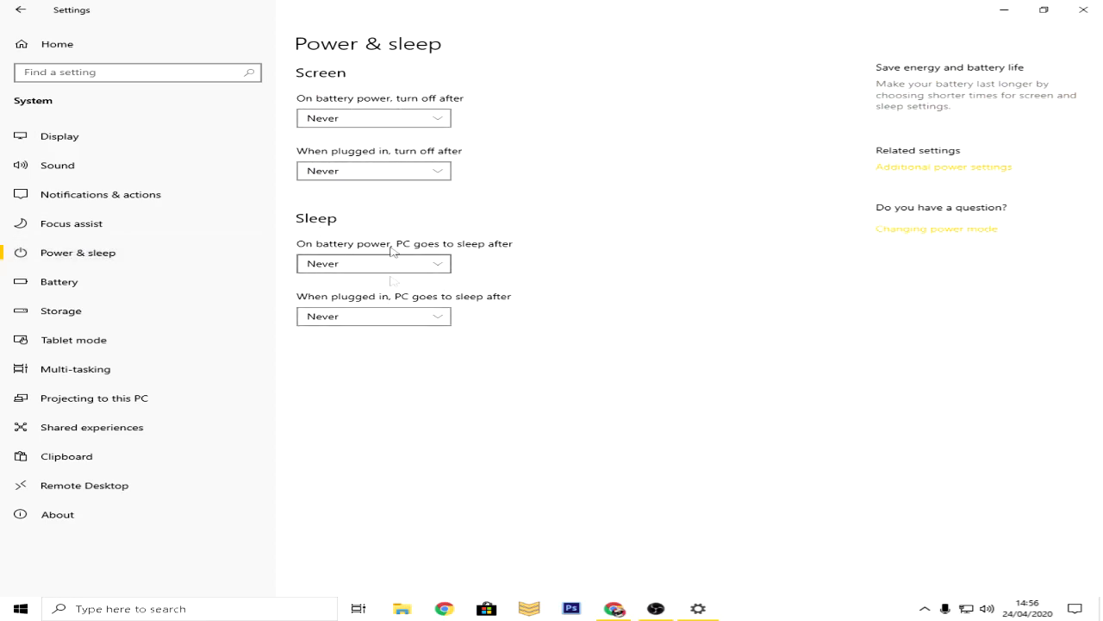
click(124, 292)
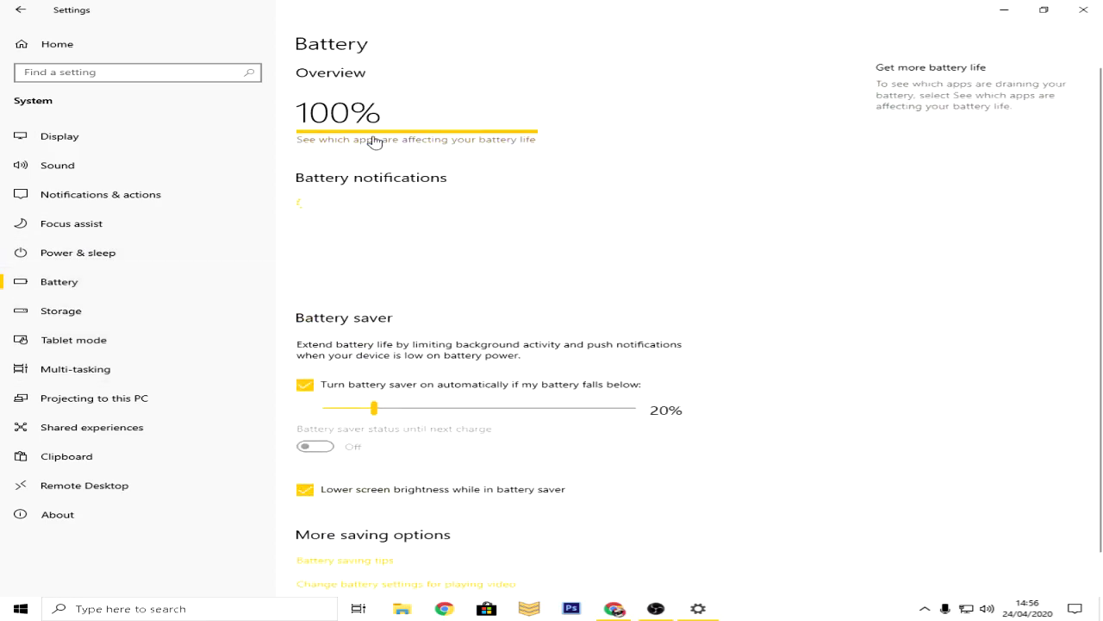
scroll(369, 387, down, 1)
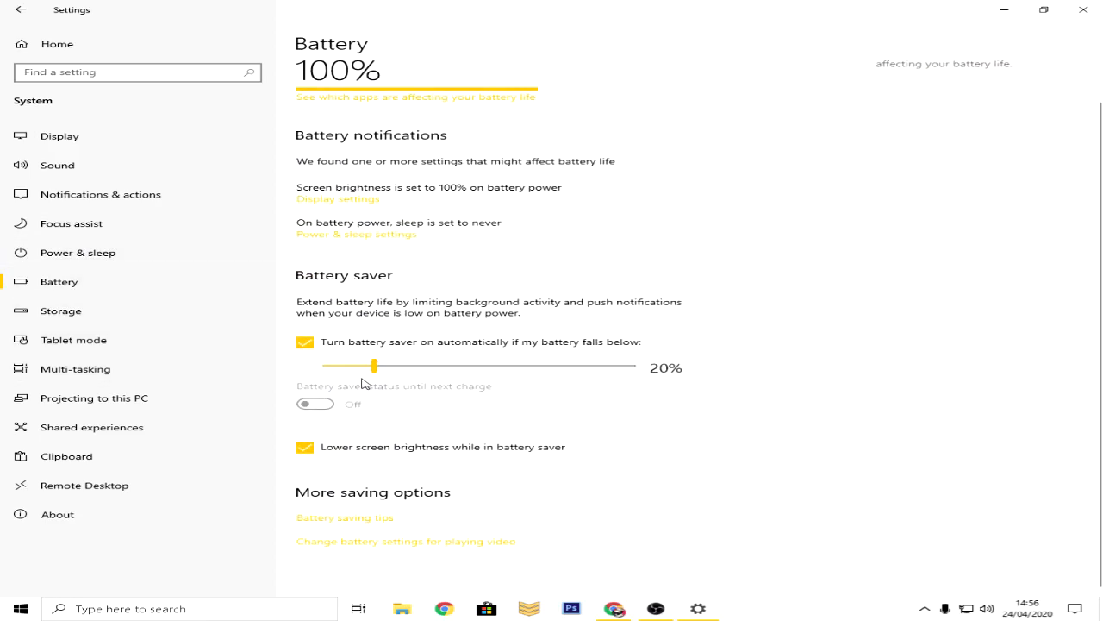
click(306, 343)
click(307, 449)
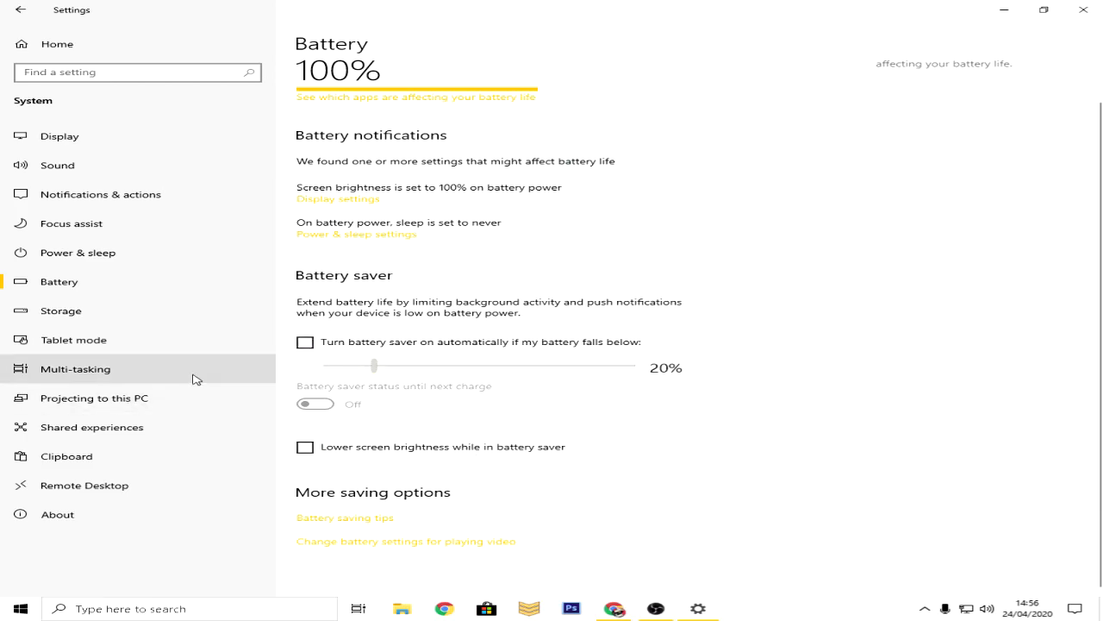
Look through the Storage, Tablet mode, Multi-tasking and Projecting to this PC pages, including the sign-in mode options for Tablet mode.
click(109, 321)
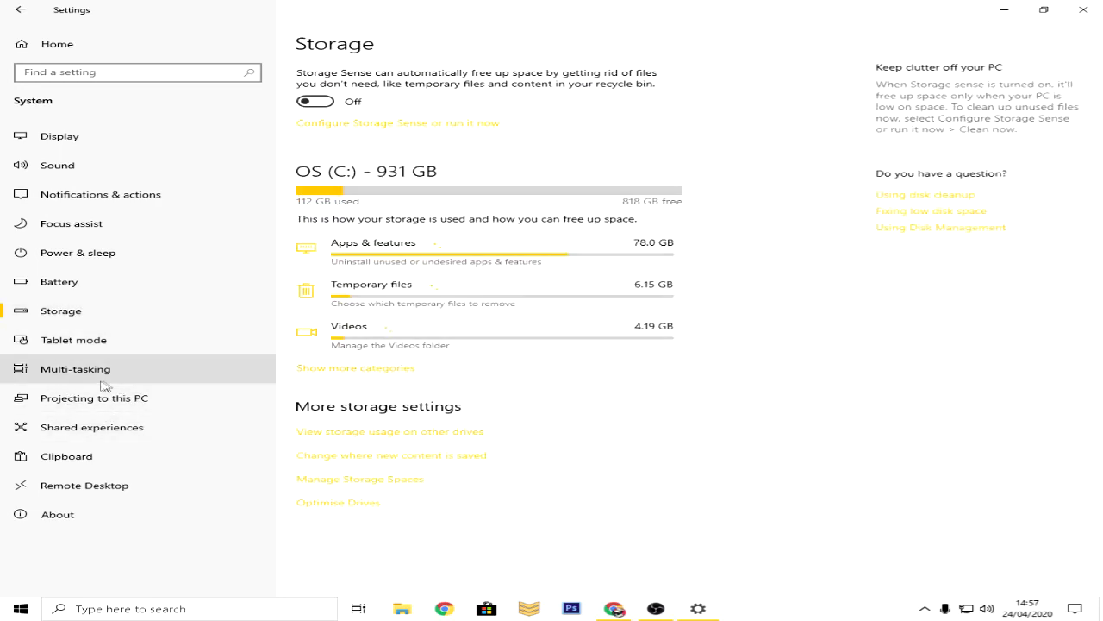
click(121, 352)
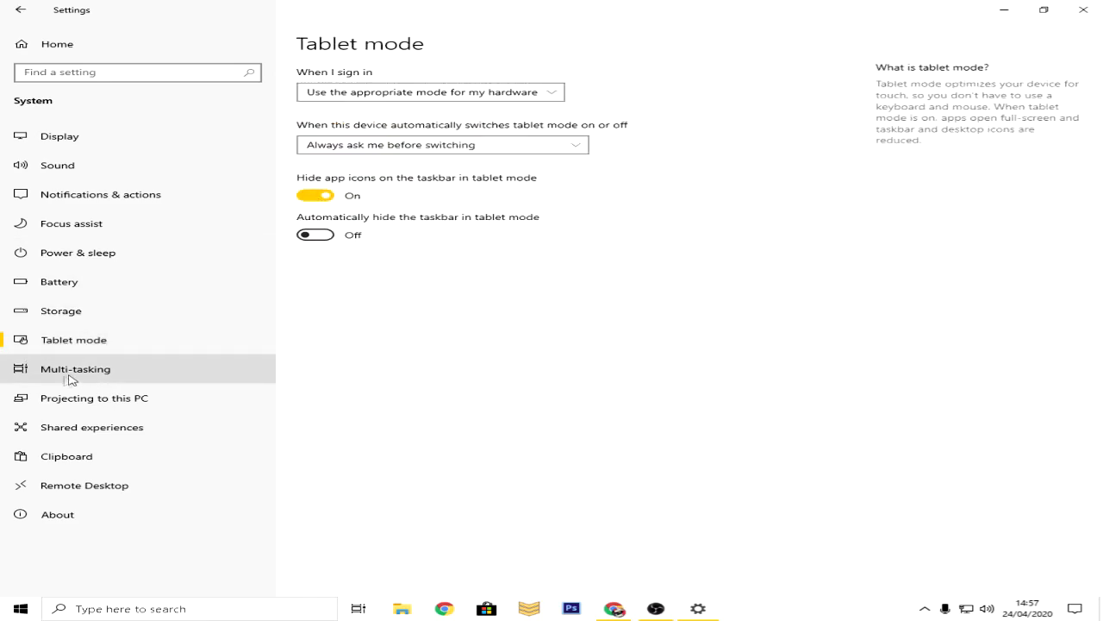
click(457, 92)
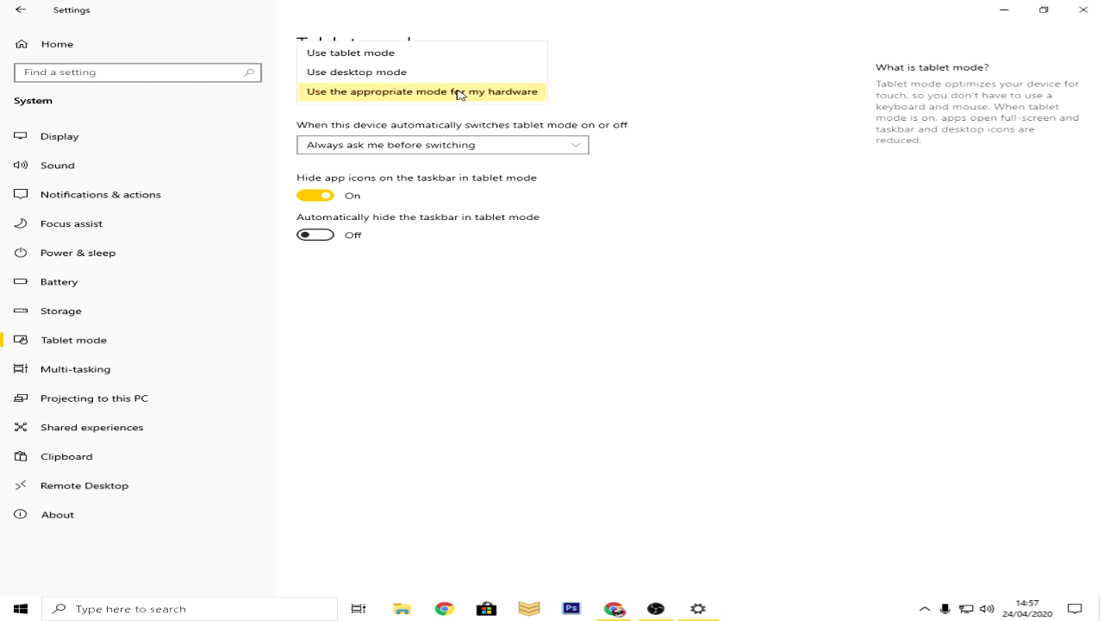
click(458, 92)
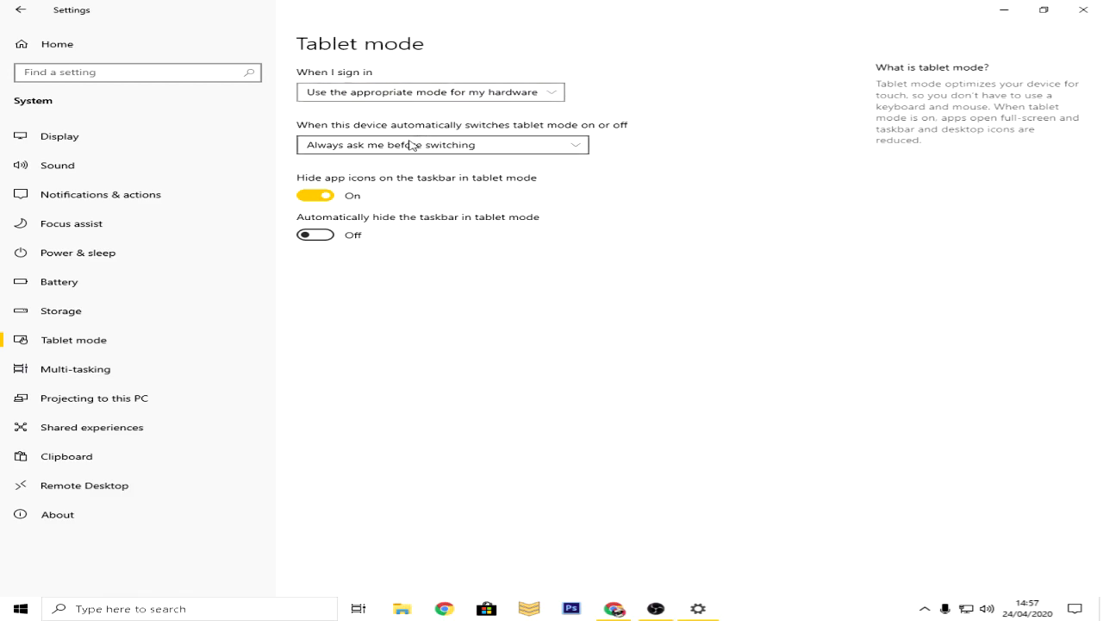
click(101, 368)
click(98, 397)
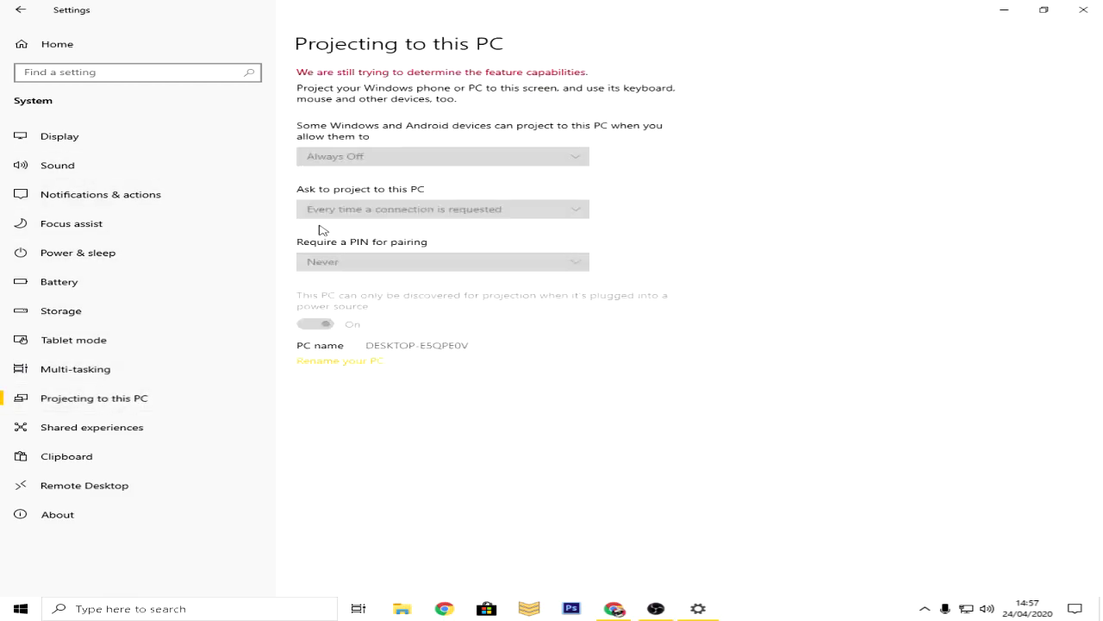
Open Update & Security from the Settings home page, check for Windows updates and close Settings.
click(118, 47)
click(449, 342)
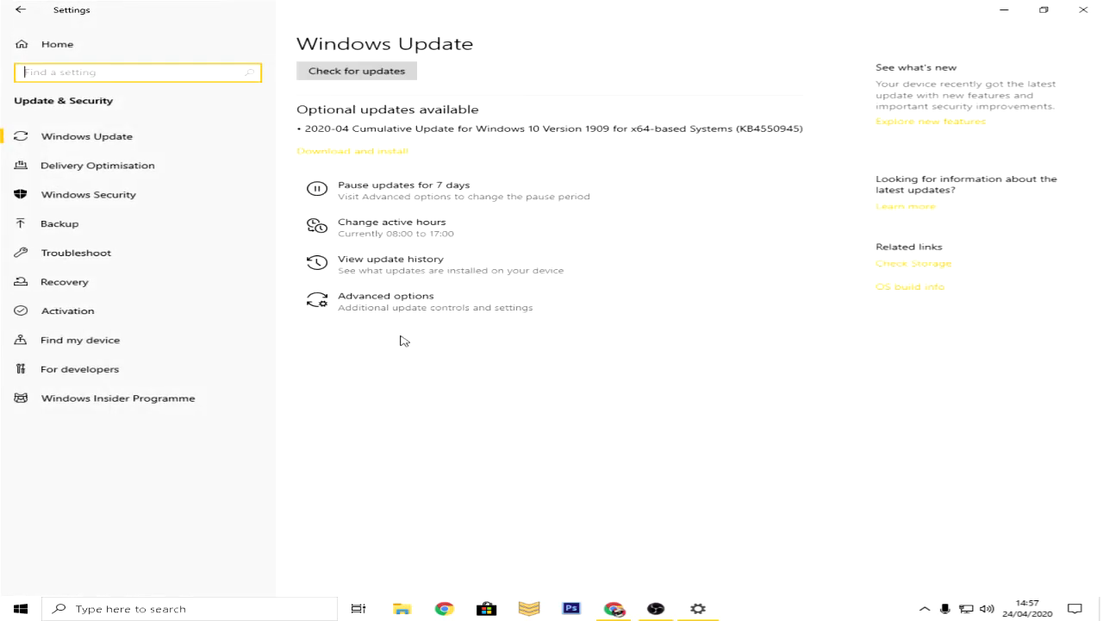
click(349, 118)
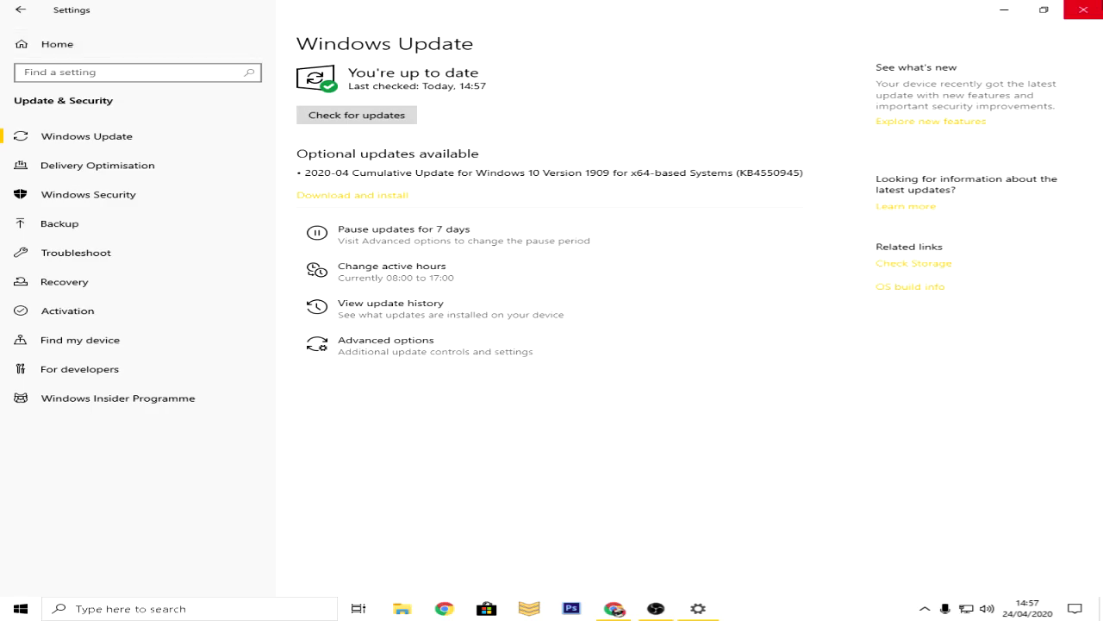
click(1084, 10)
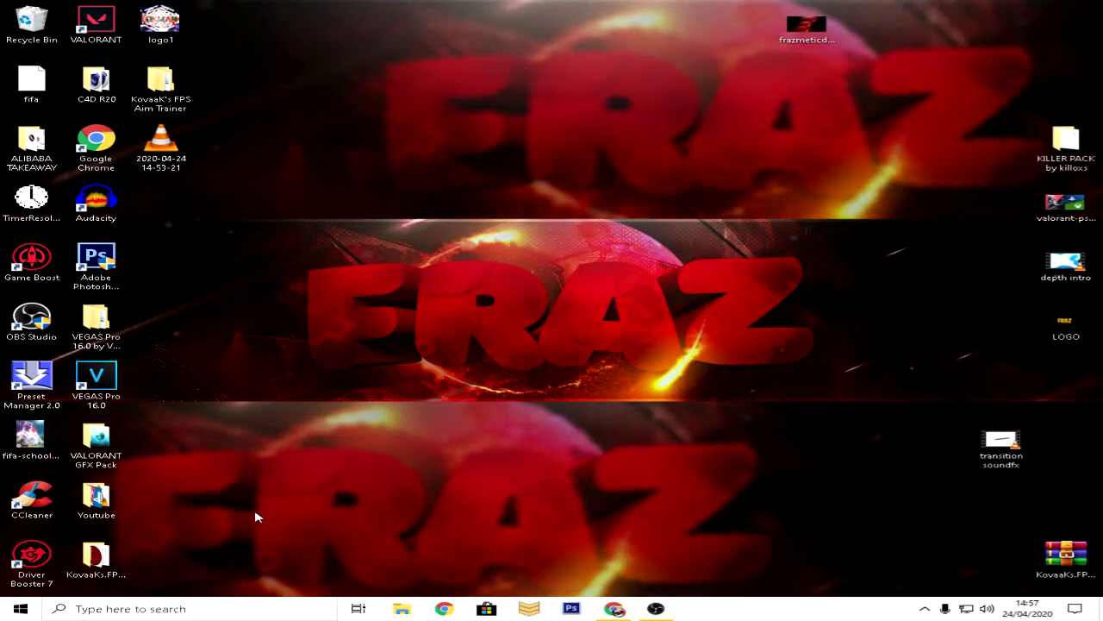
Open CCleaner, decline downloading the new version, run a Custom Clean, close the program and refresh the desktop.
double_click(32, 500)
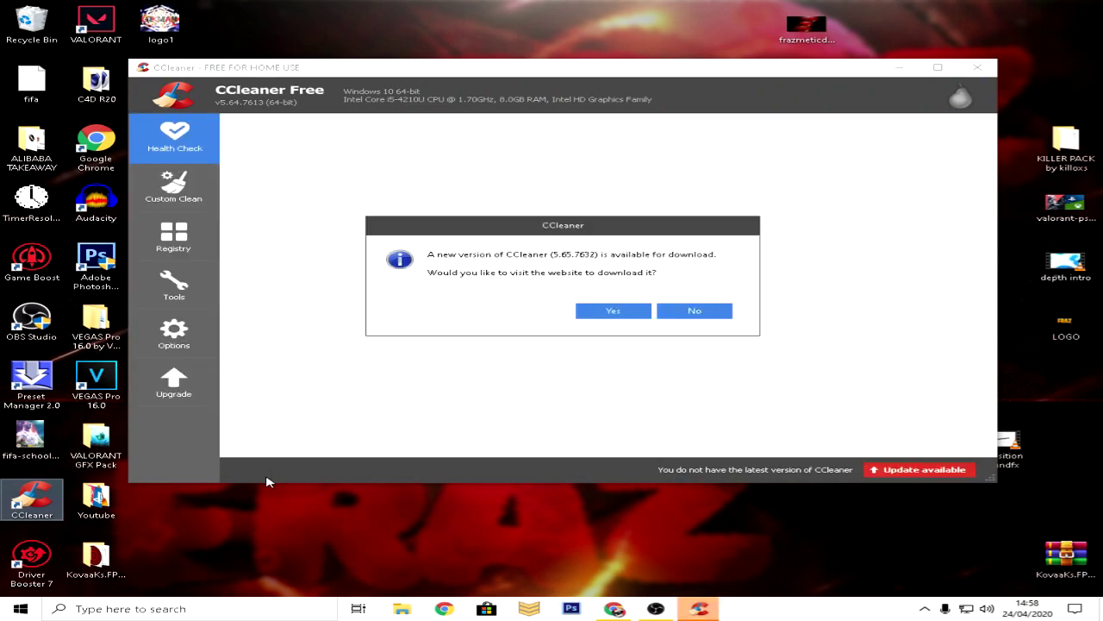
click(694, 312)
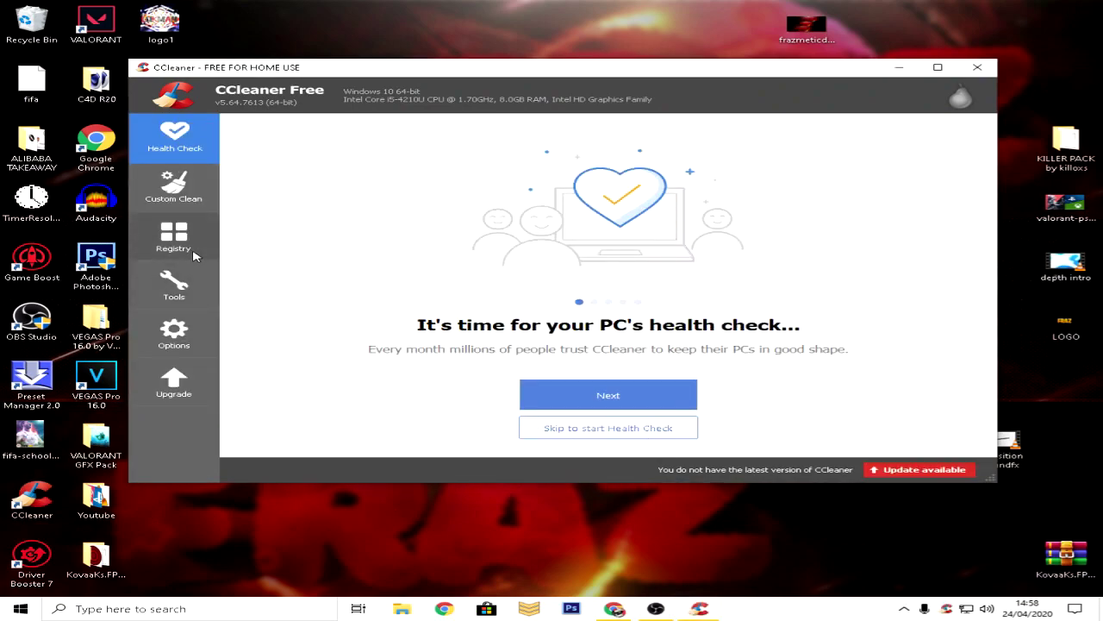
click(172, 200)
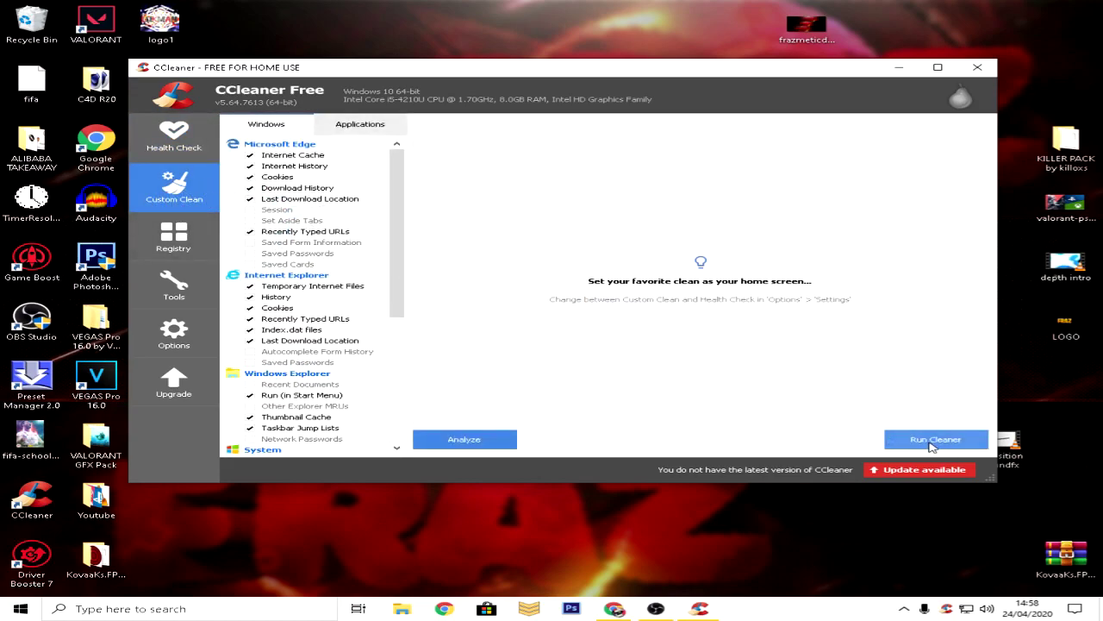
click(899, 441)
click(694, 256)
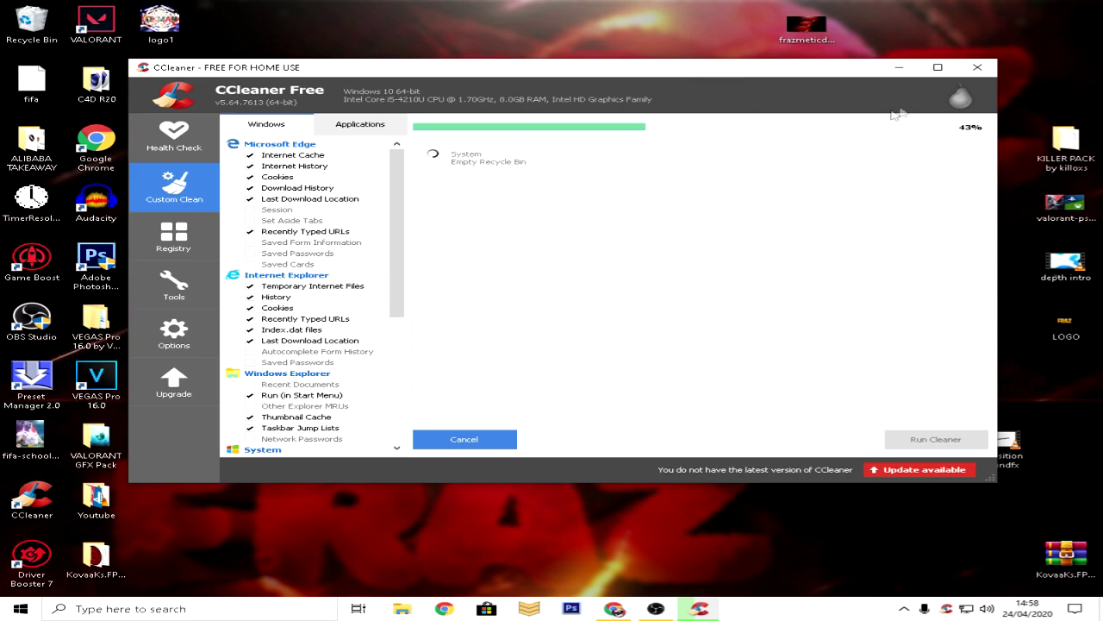
click(977, 67)
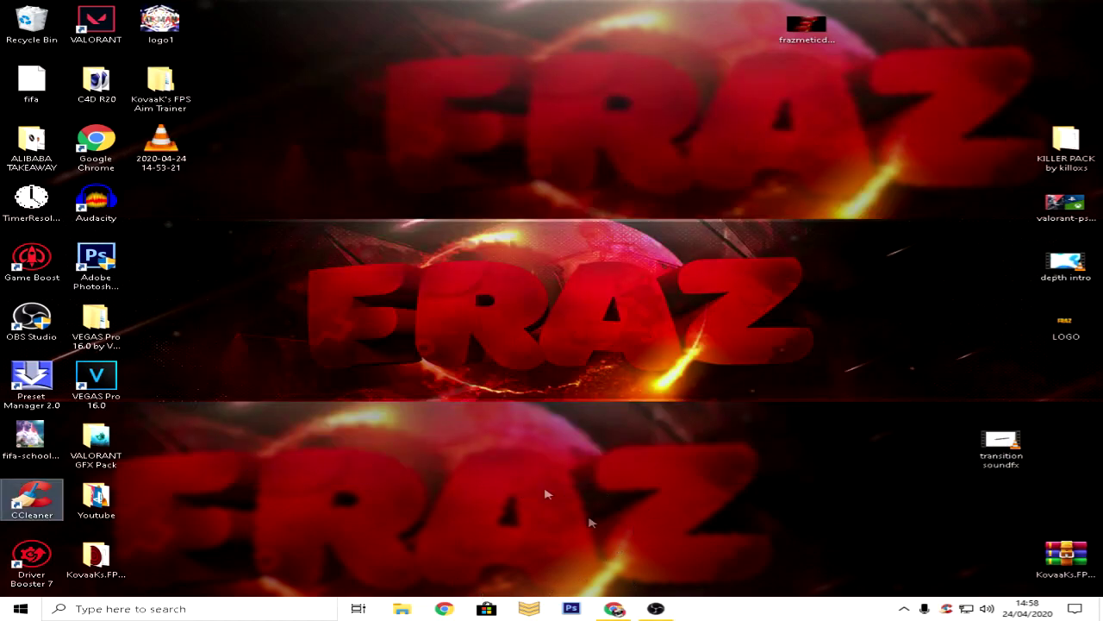
right_click(577, 176)
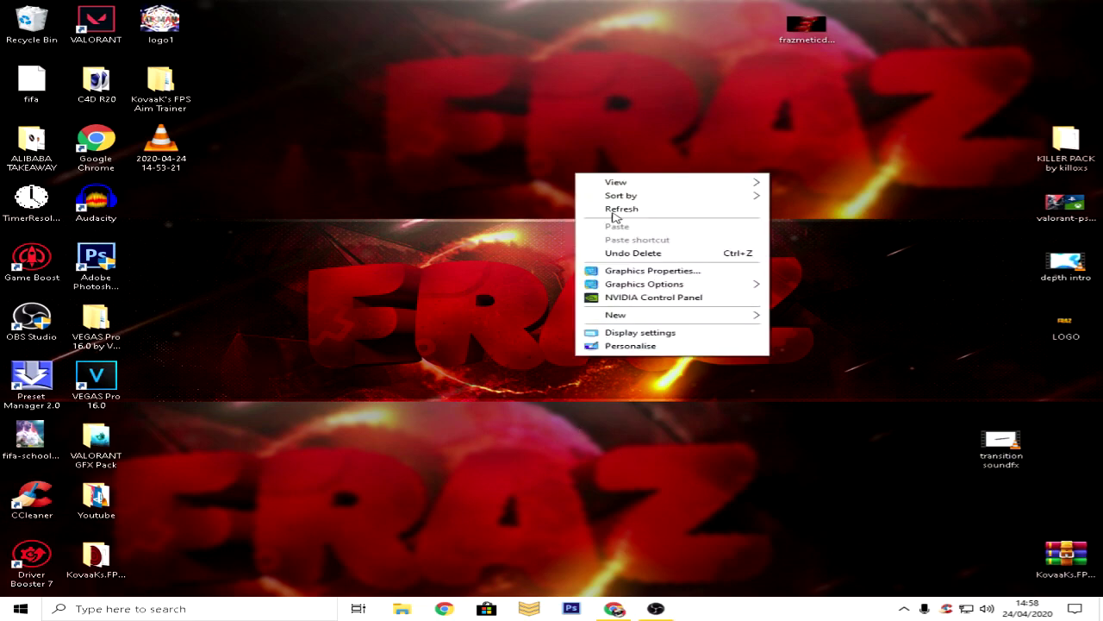
click(614, 211)
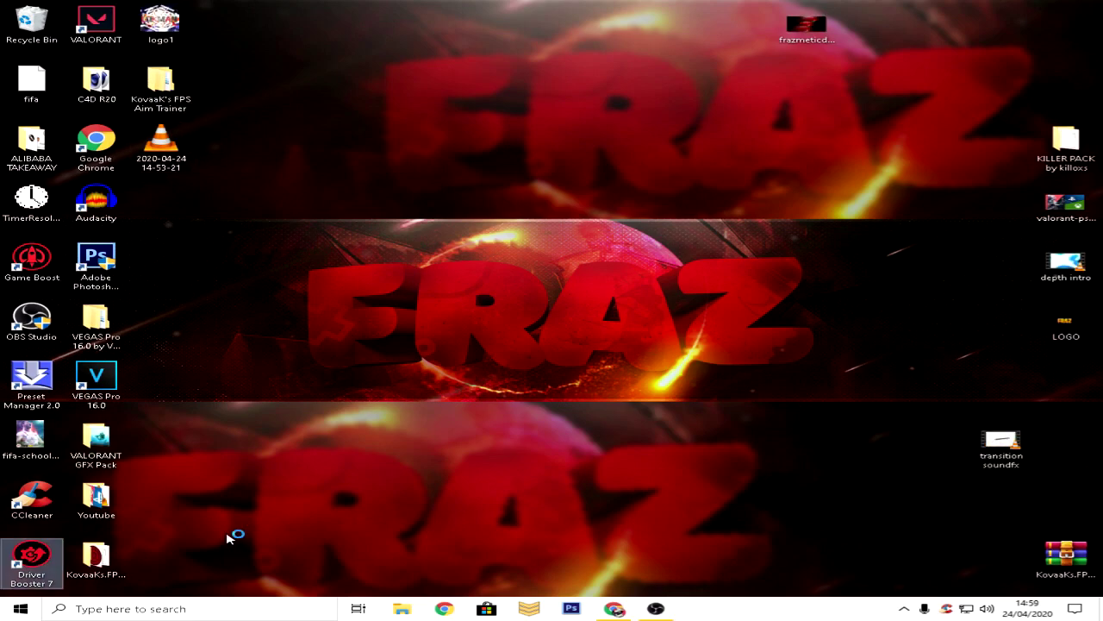
Launch Driver Booster 7, scan for outdated drivers and start the NVIDIA GeForce 840M display adaptor update, accepting the installation notices.
key(Return)
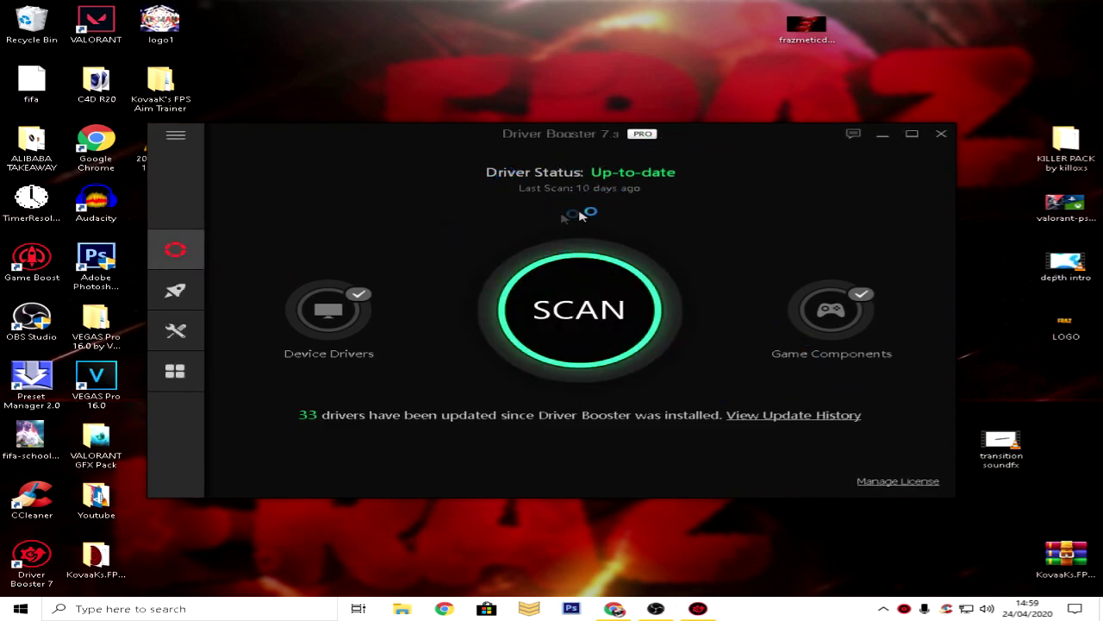
click(601, 326)
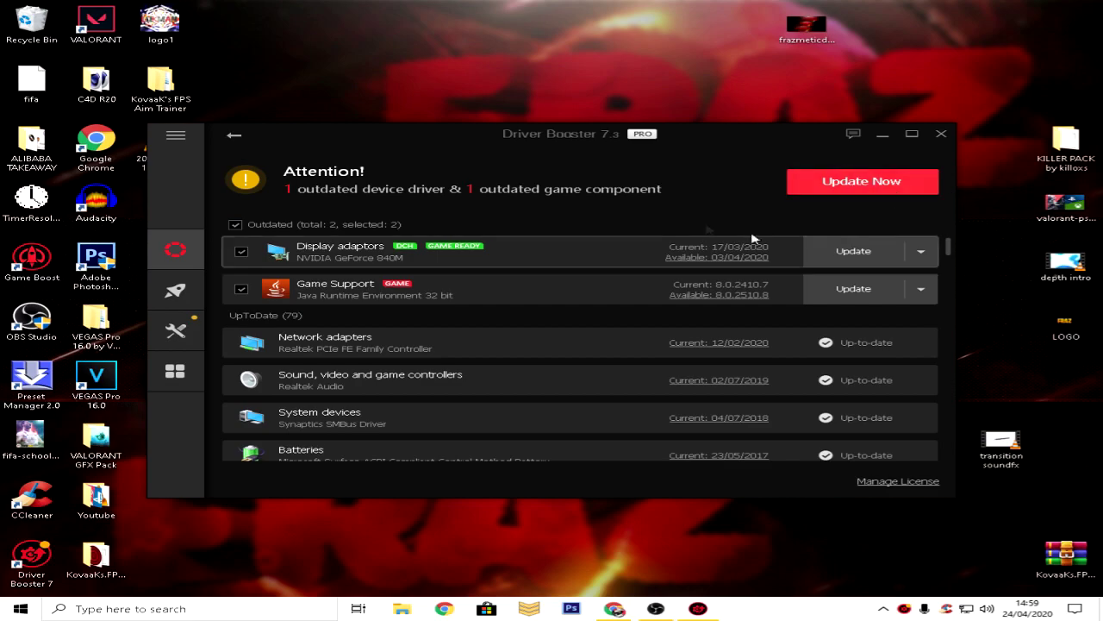
click(853, 252)
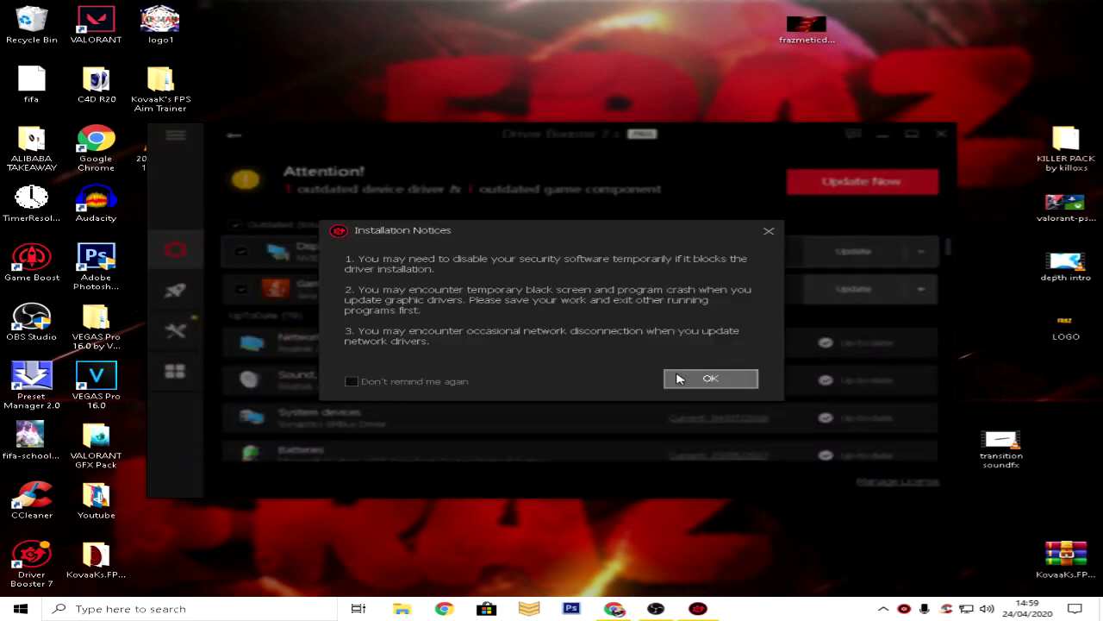
click(693, 383)
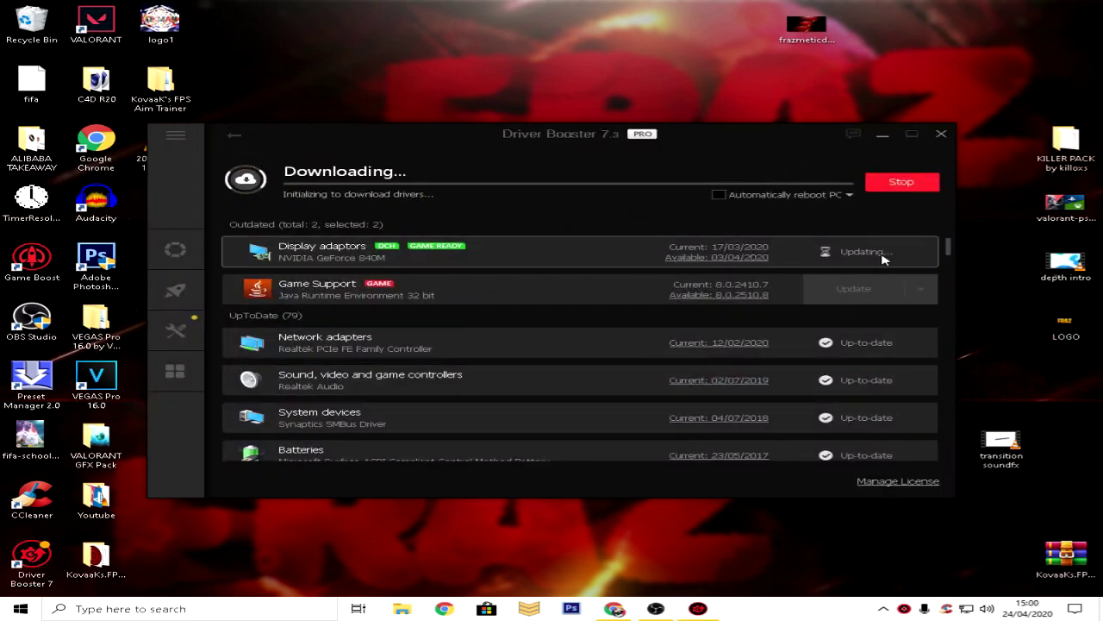